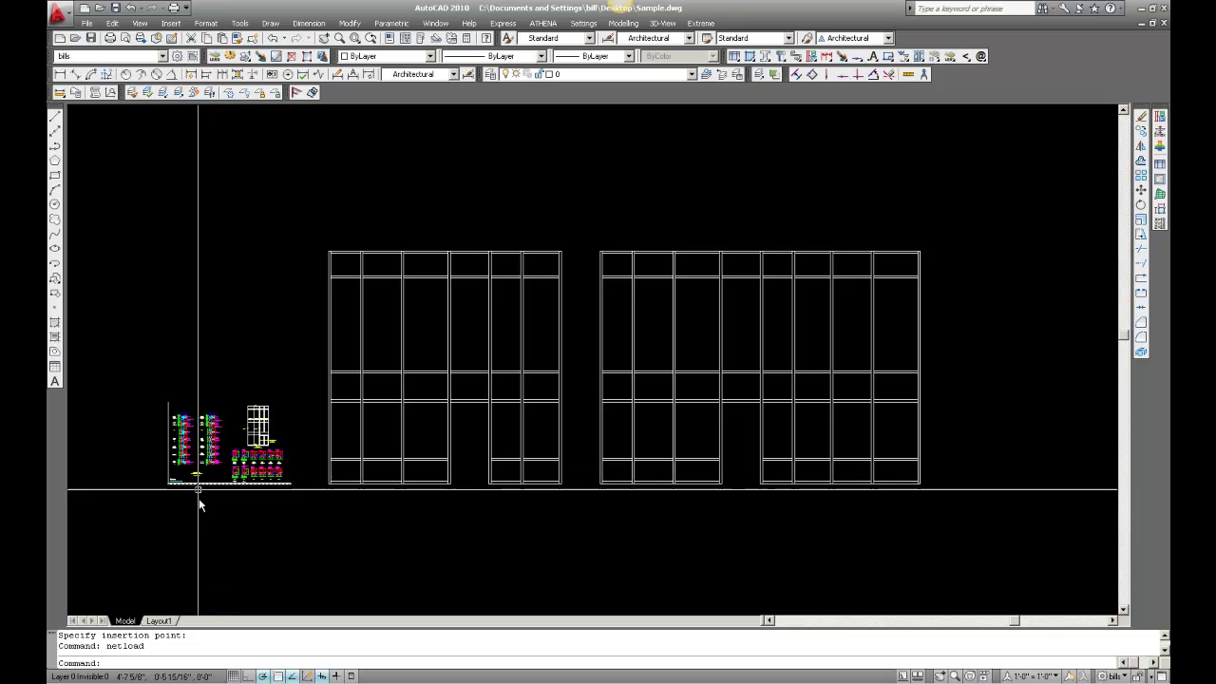
Zoom in on the two curtain-wall frame elevations and the small detail sheet in Sample.dwg.
scroll(203, 499, up, 2)
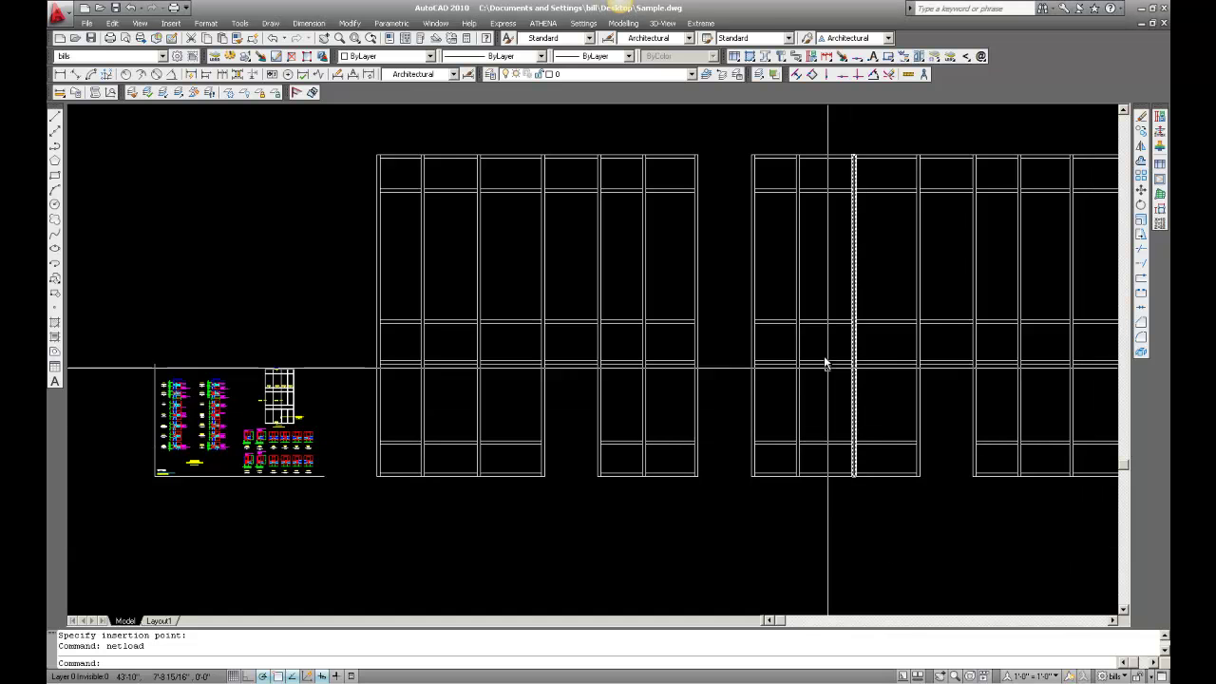
Open Xtreme tag preferences, dismiss the no-parts message, and show Tagging Standards with Option 1.
click(701, 22)
click(709, 40)
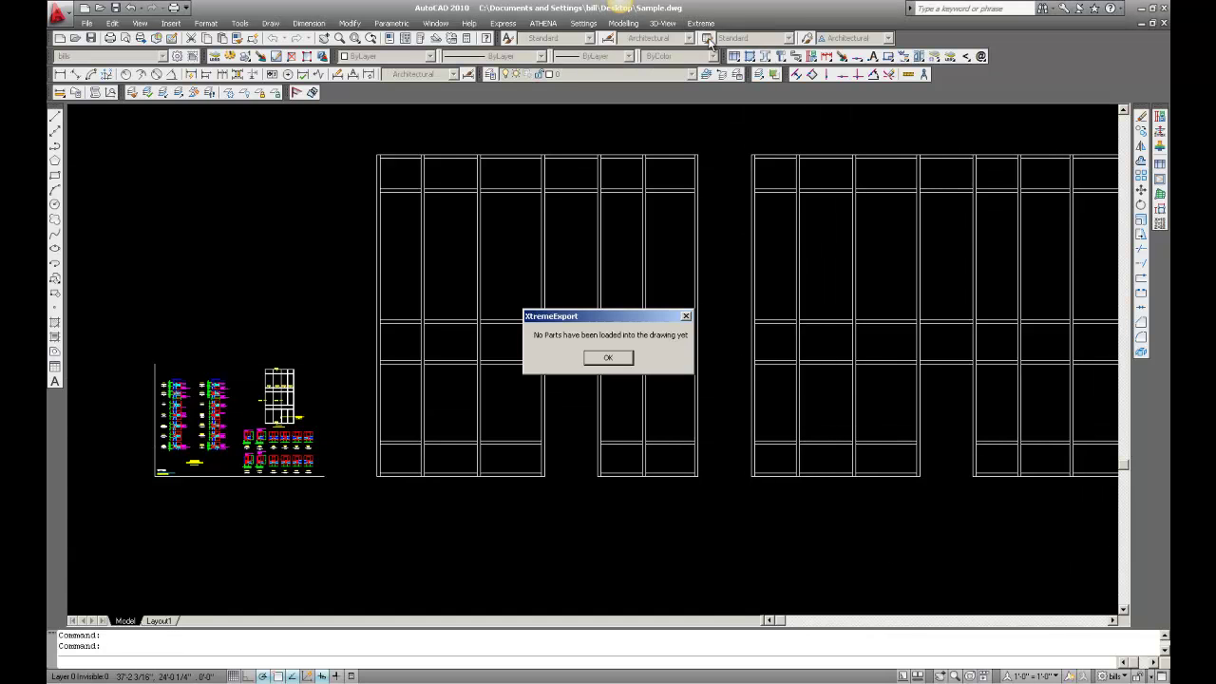
click(608, 359)
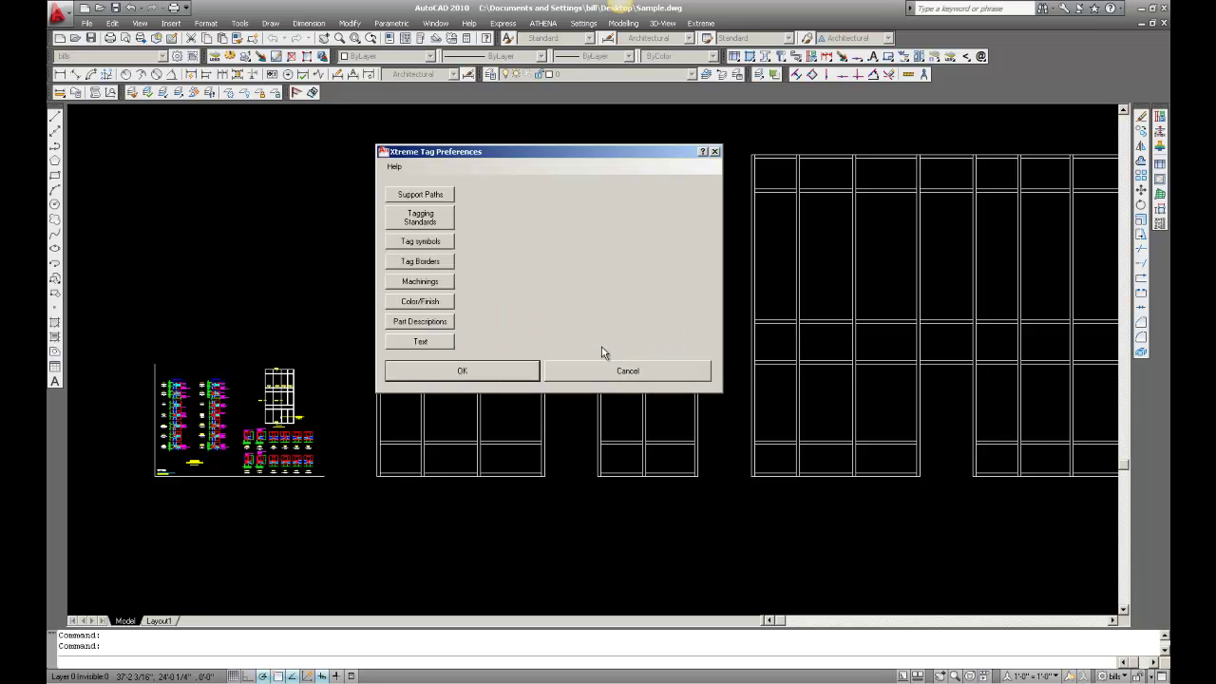
click(422, 196)
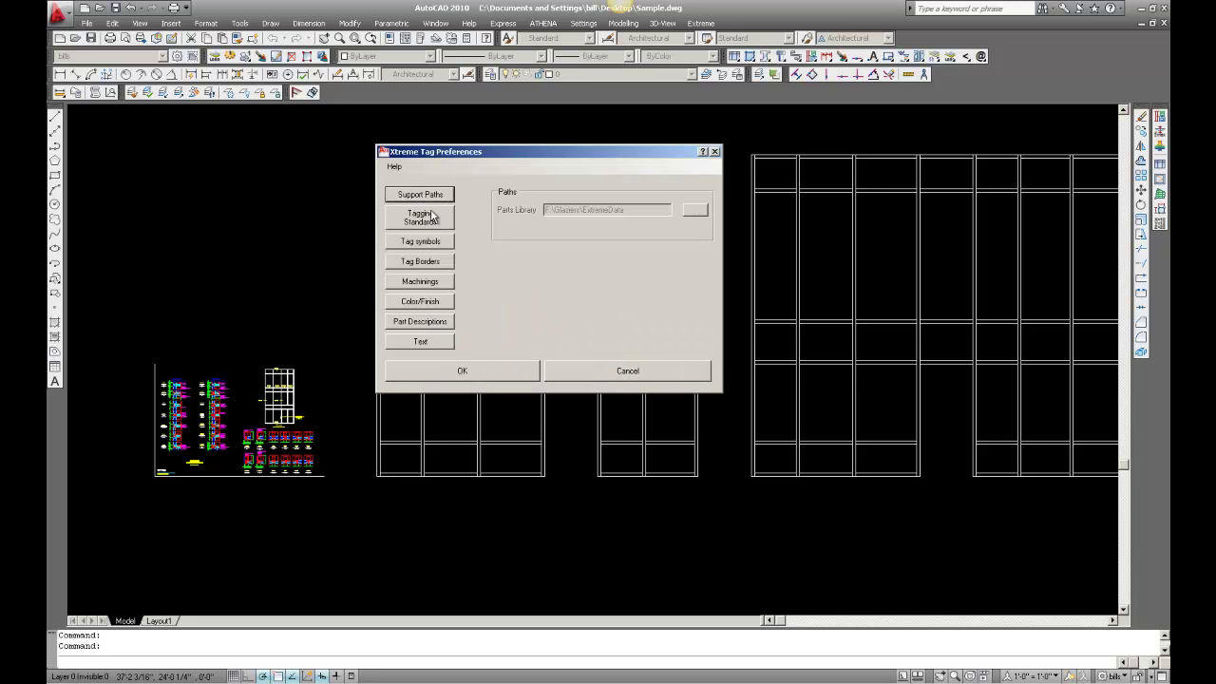
click(433, 217)
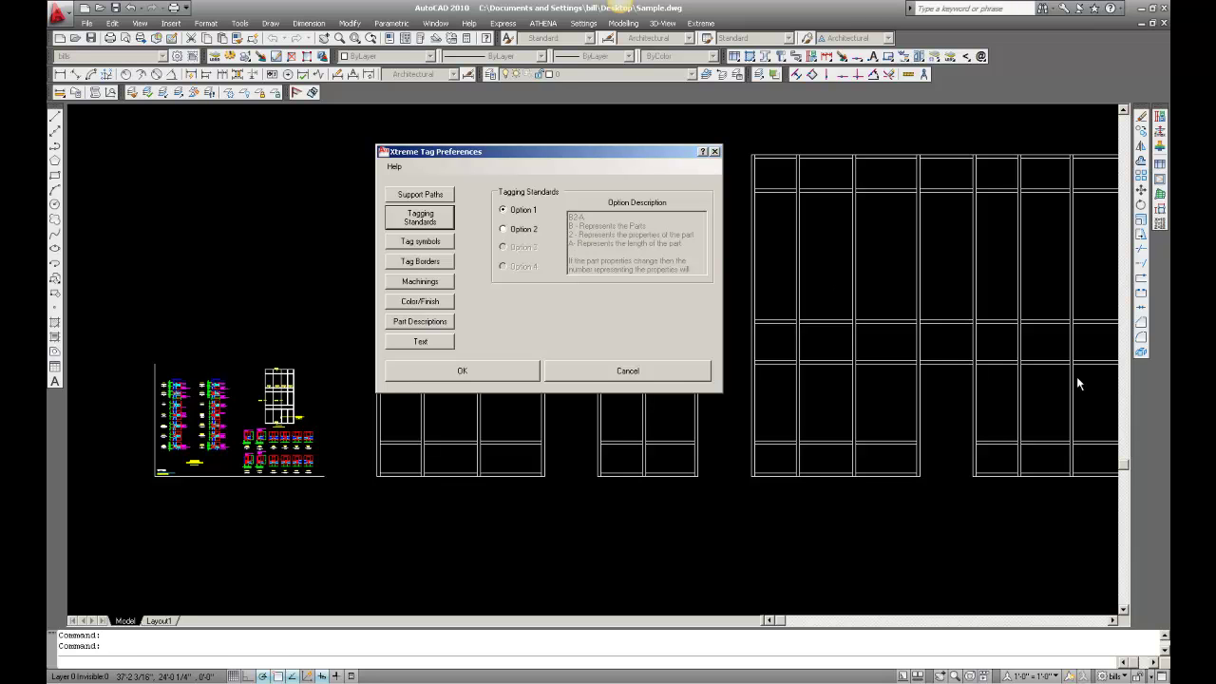
Review the Option 1/Option 2 descriptions, then display the Tag symbols page (VERTICAL = V, SILL = S).
key(alt+Tab)
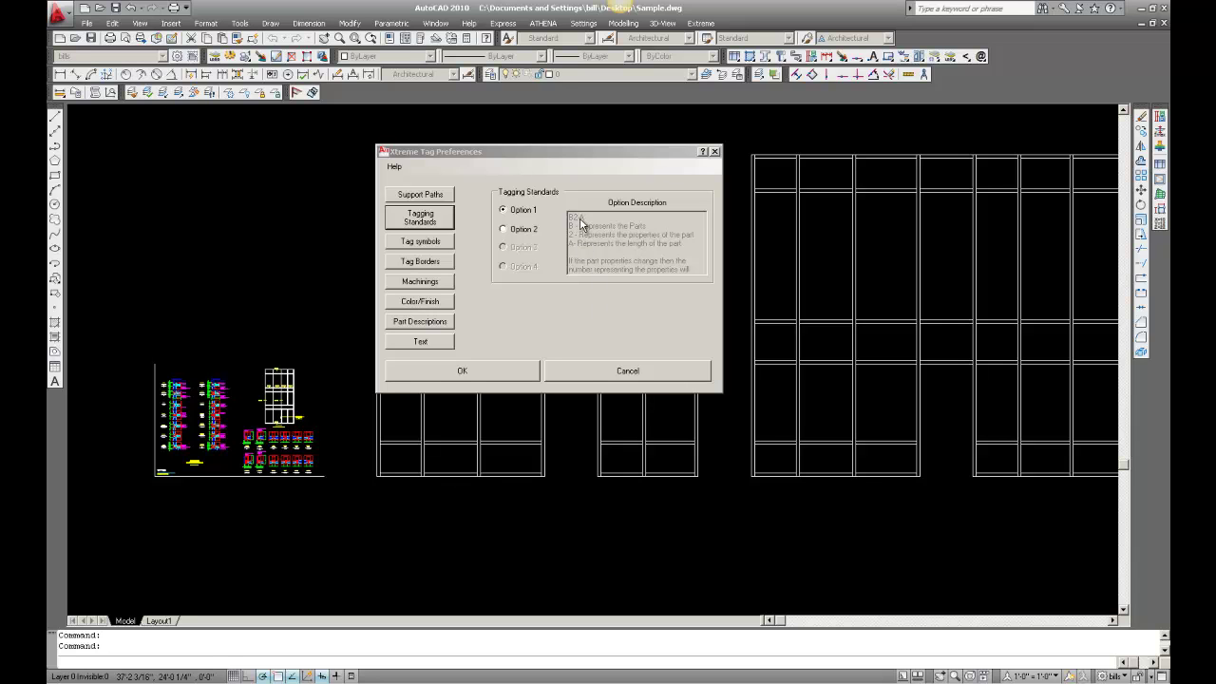
mouse_move(513, 233)
click(431, 243)
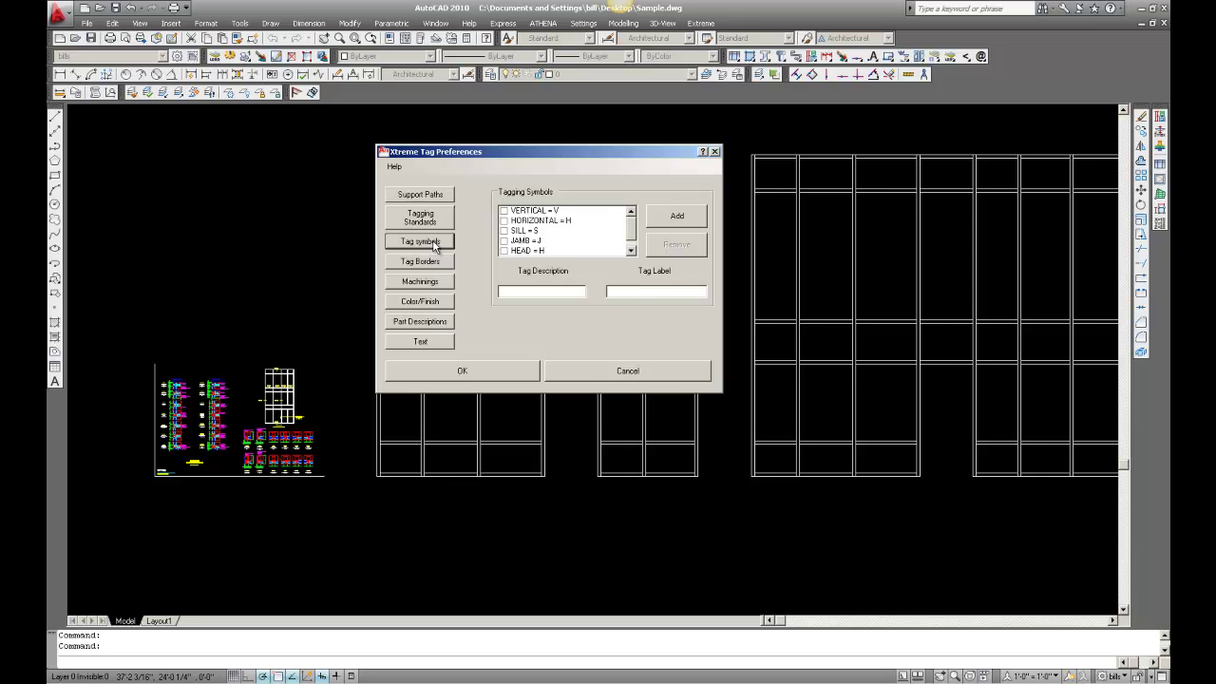
click(535, 213)
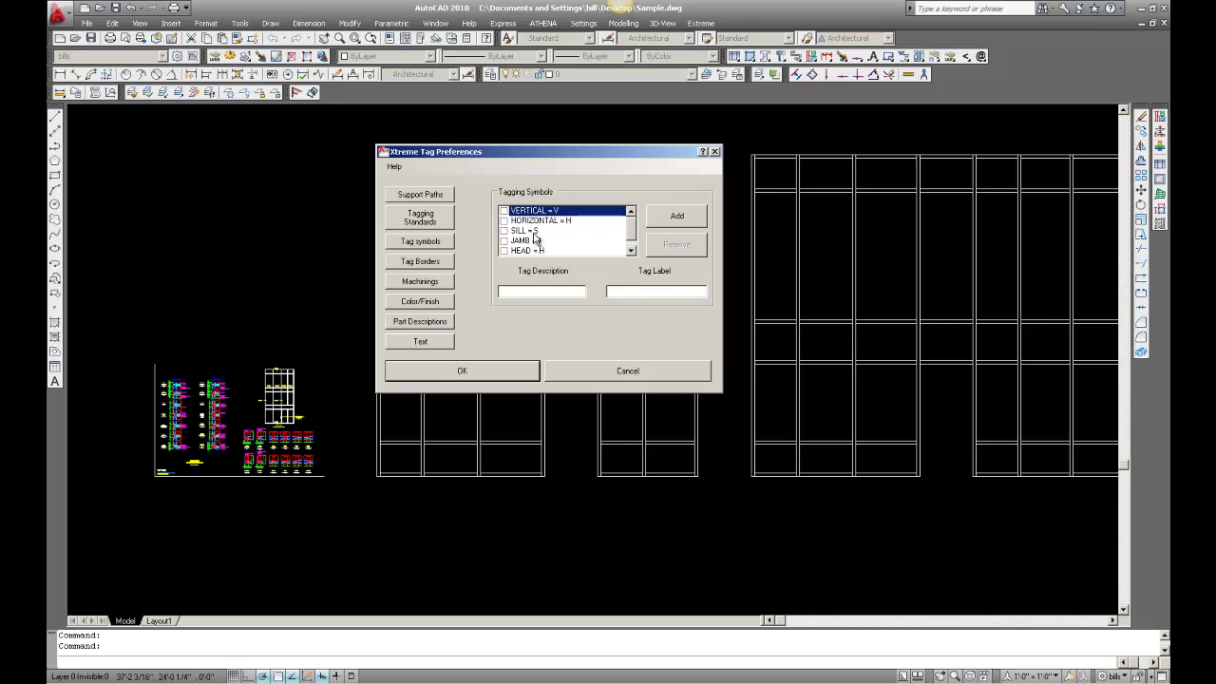
click(538, 232)
click(538, 242)
click(539, 252)
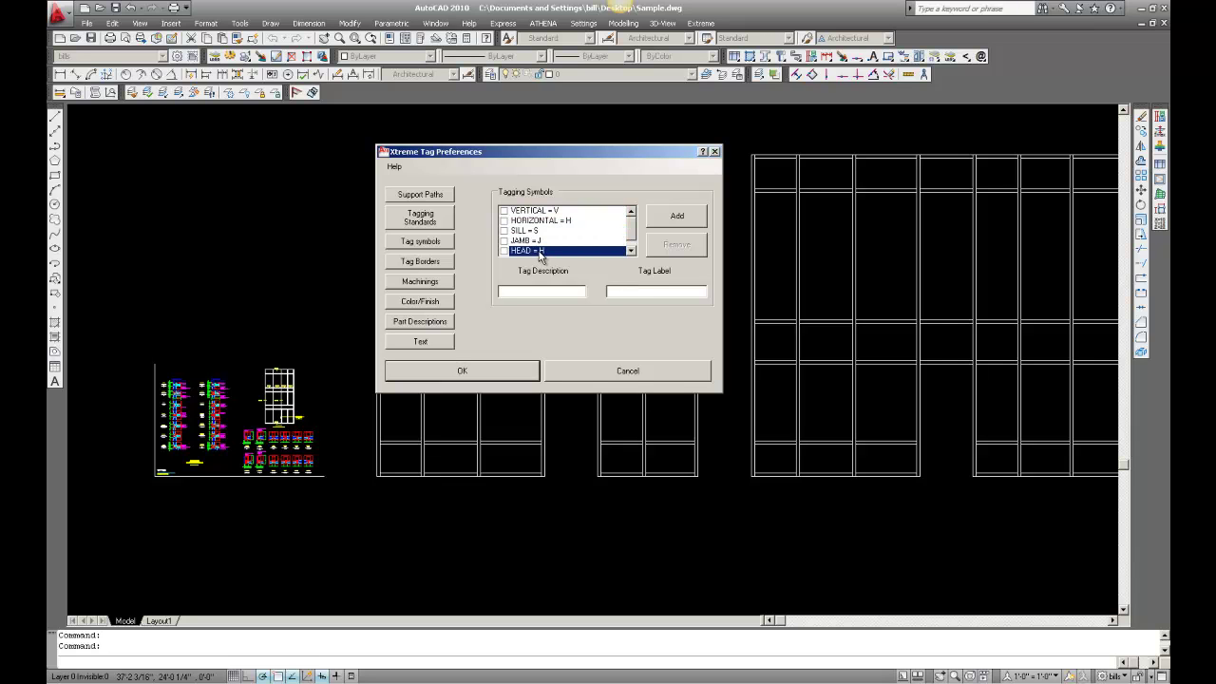
click(542, 290)
Review Tag Borders, Machinings, Color/Finish, Part Descriptions and Text settings, then accept the preferences.
click(446, 263)
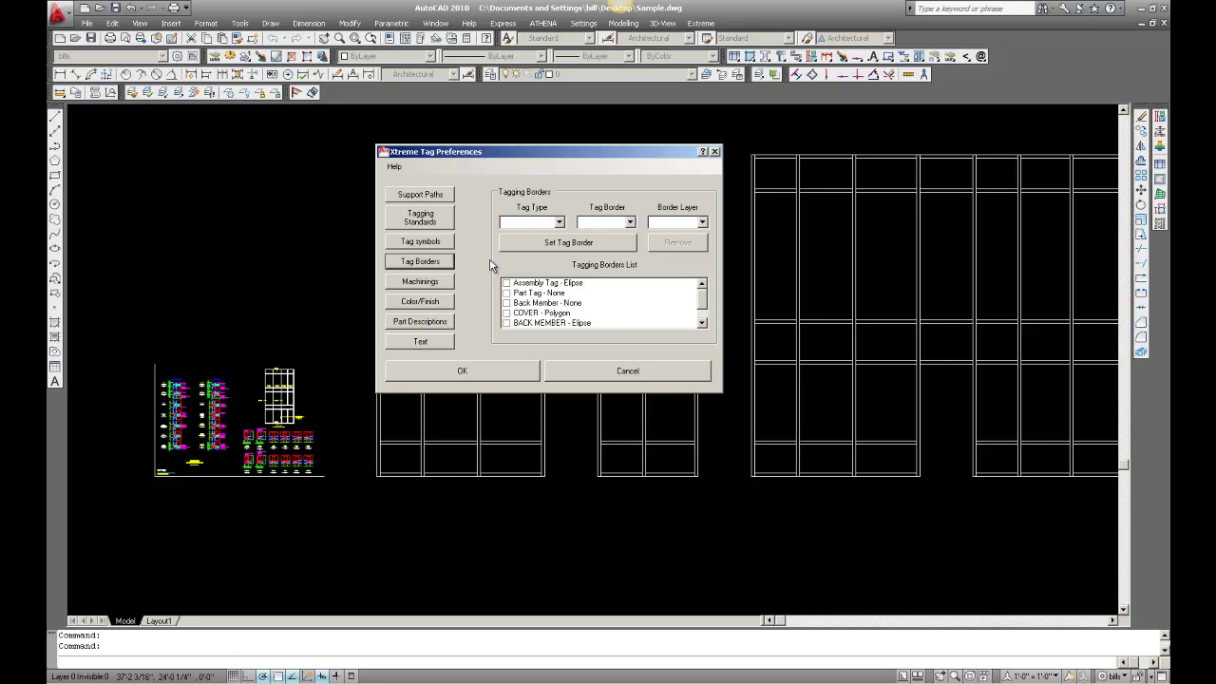
click(446, 285)
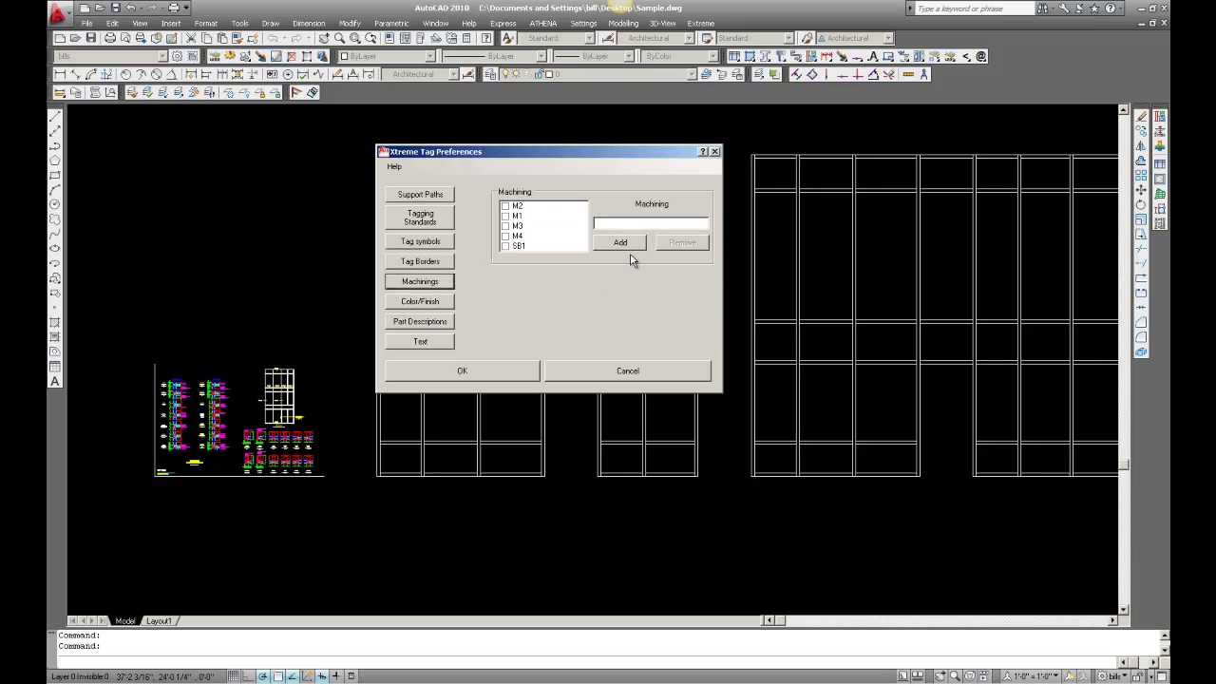
click(449, 304)
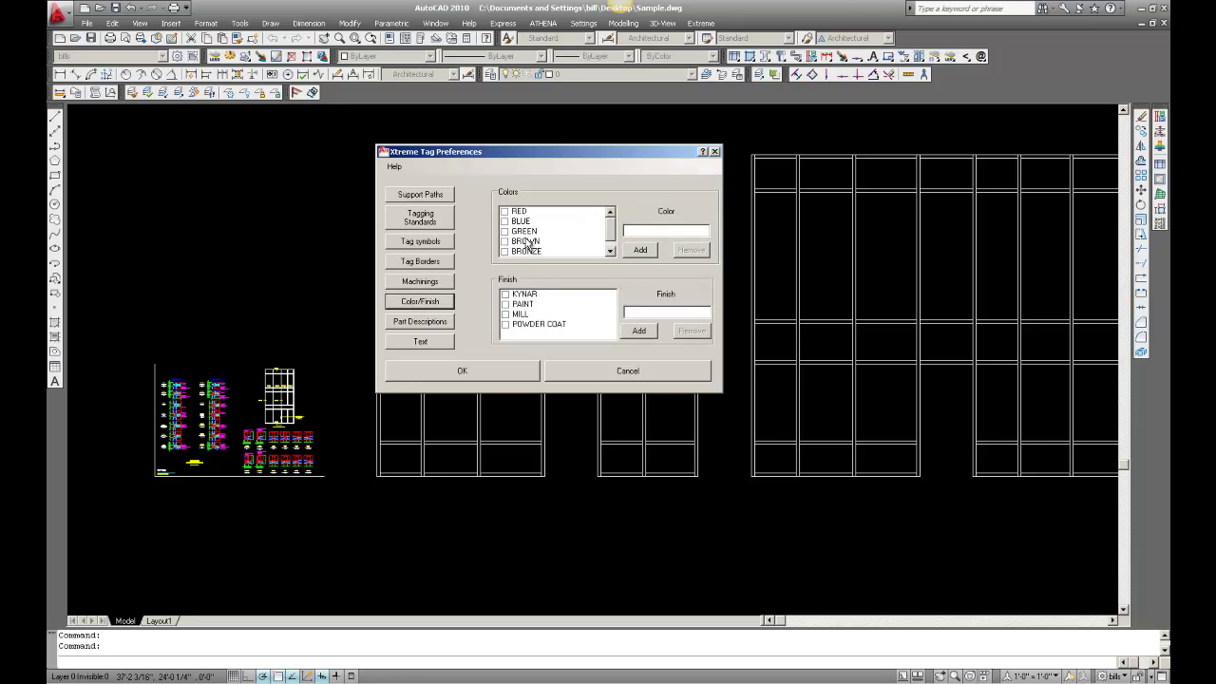
click(444, 326)
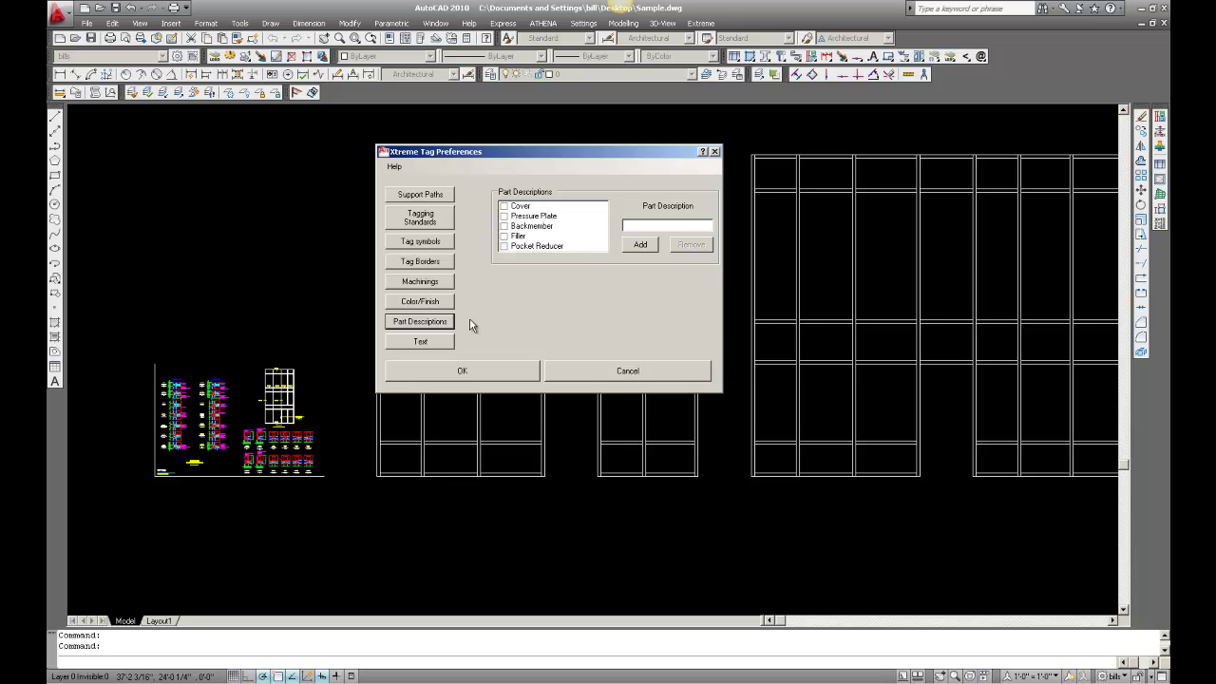
click(438, 344)
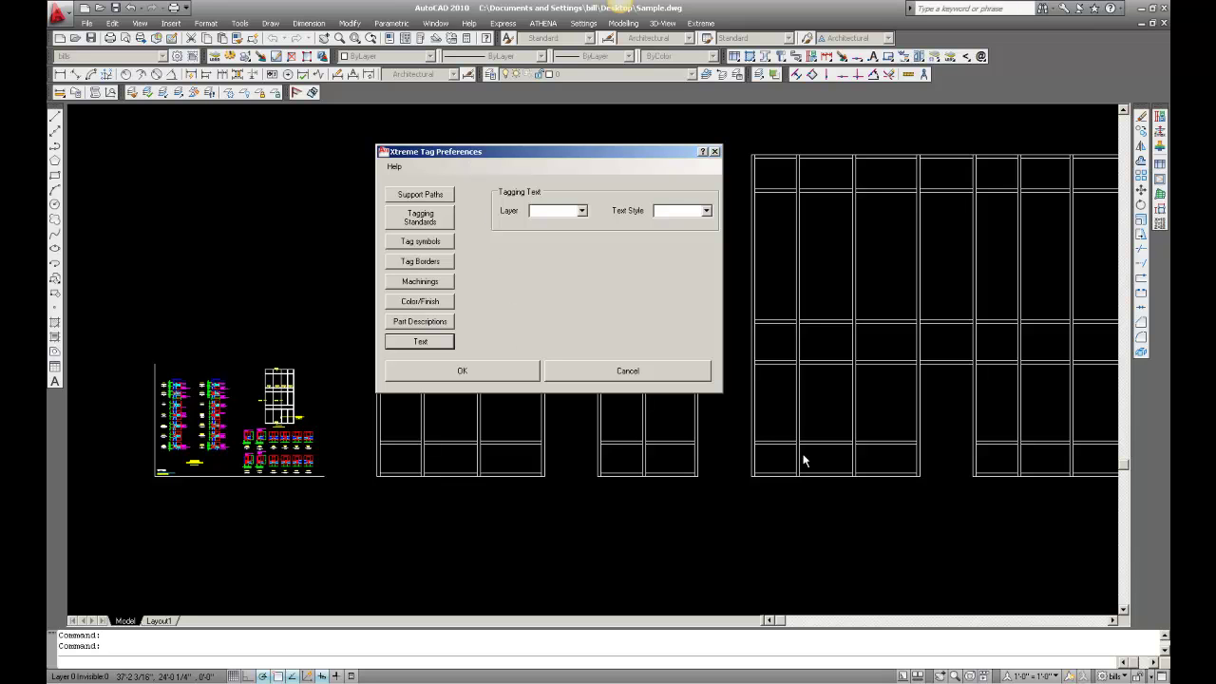
click(507, 374)
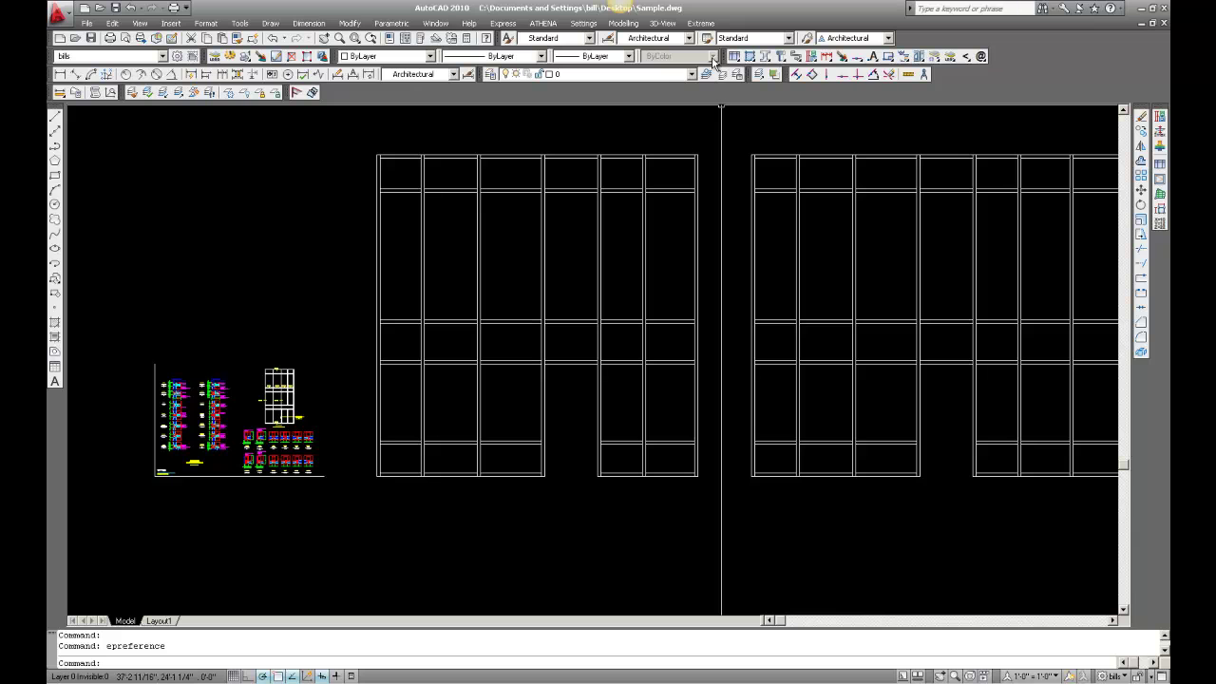
Open the Xtreme Data Project Info form, dismiss the project-data reminder, and move the form aside.
click(700, 23)
click(712, 53)
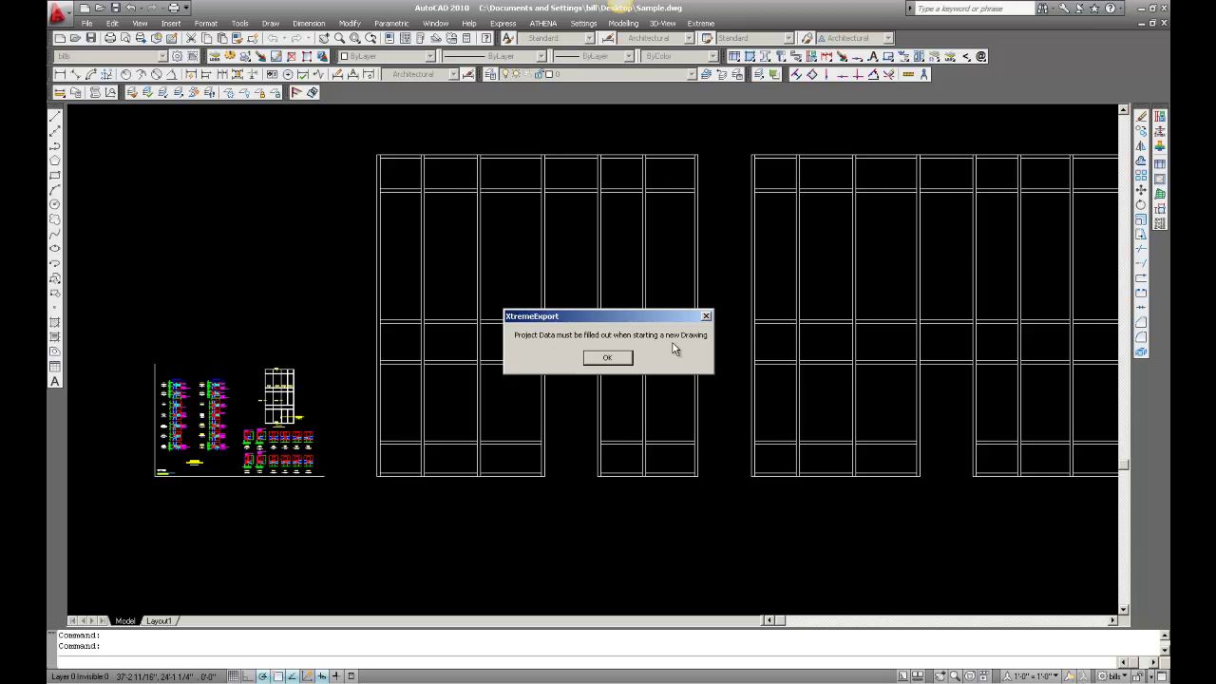
click(620, 359)
drag(539, 176, 612, 178)
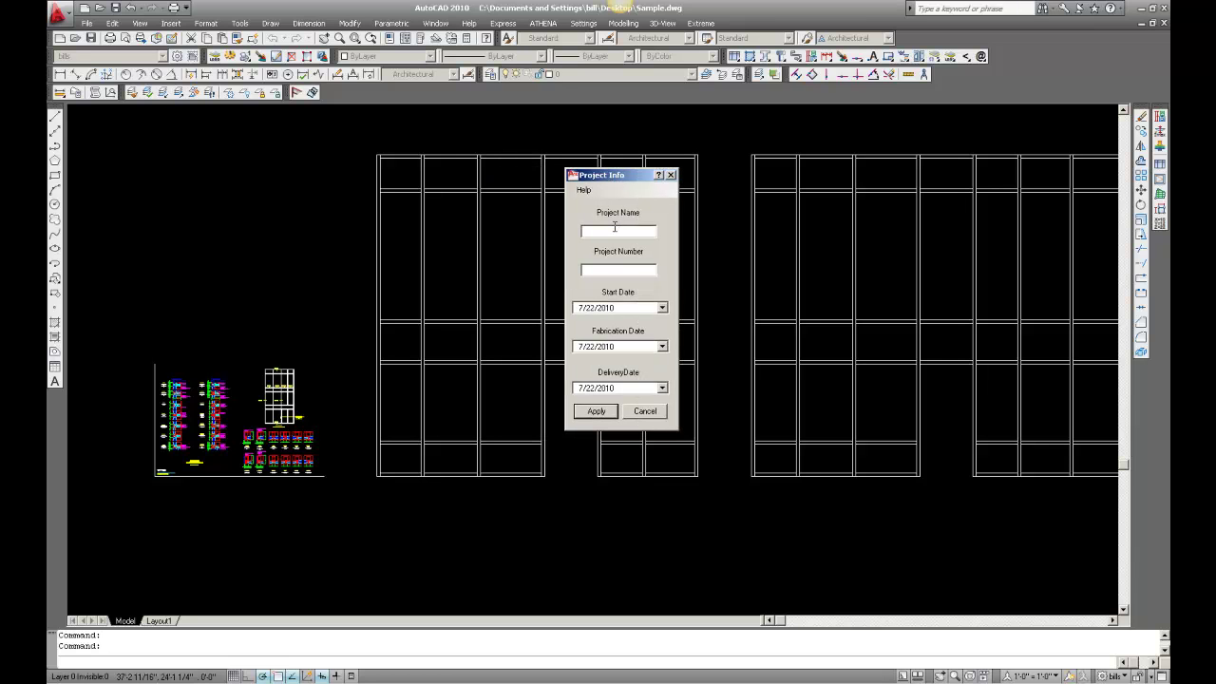
Enter project School, number 00098, start 7/15/2010, fabrication and delivery 7/30/2010, and apply.
text(School)
click(619, 270)
text(00098)
click(662, 308)
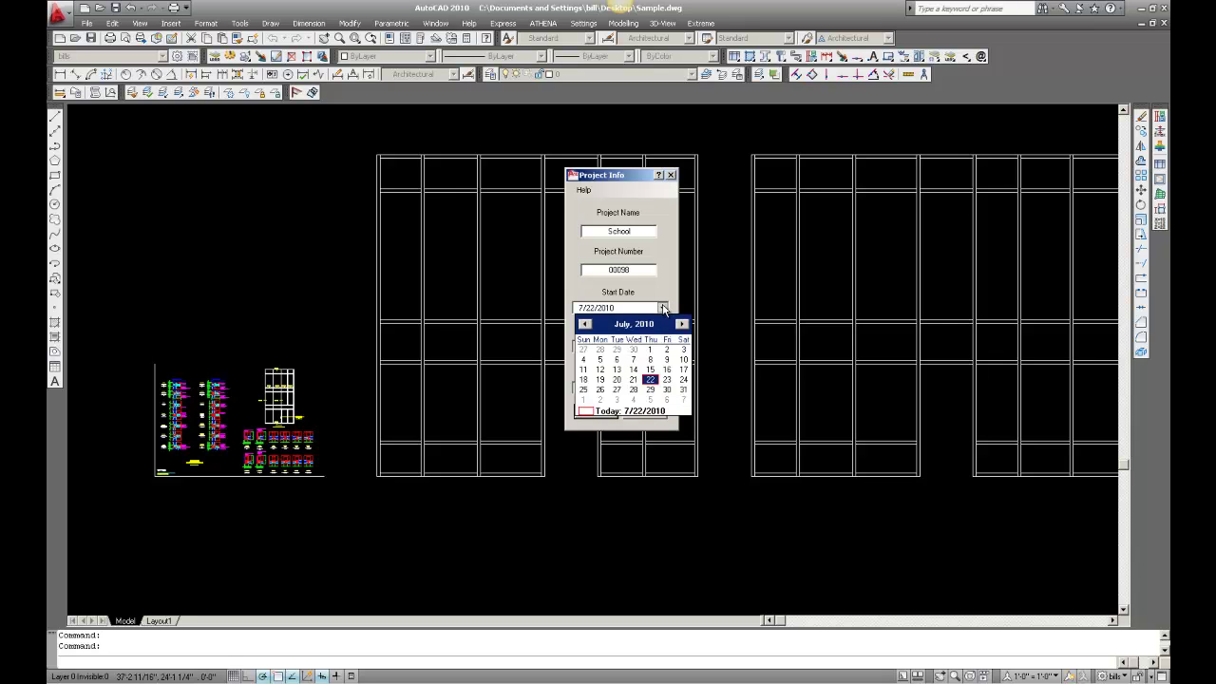
click(650, 369)
click(662, 347)
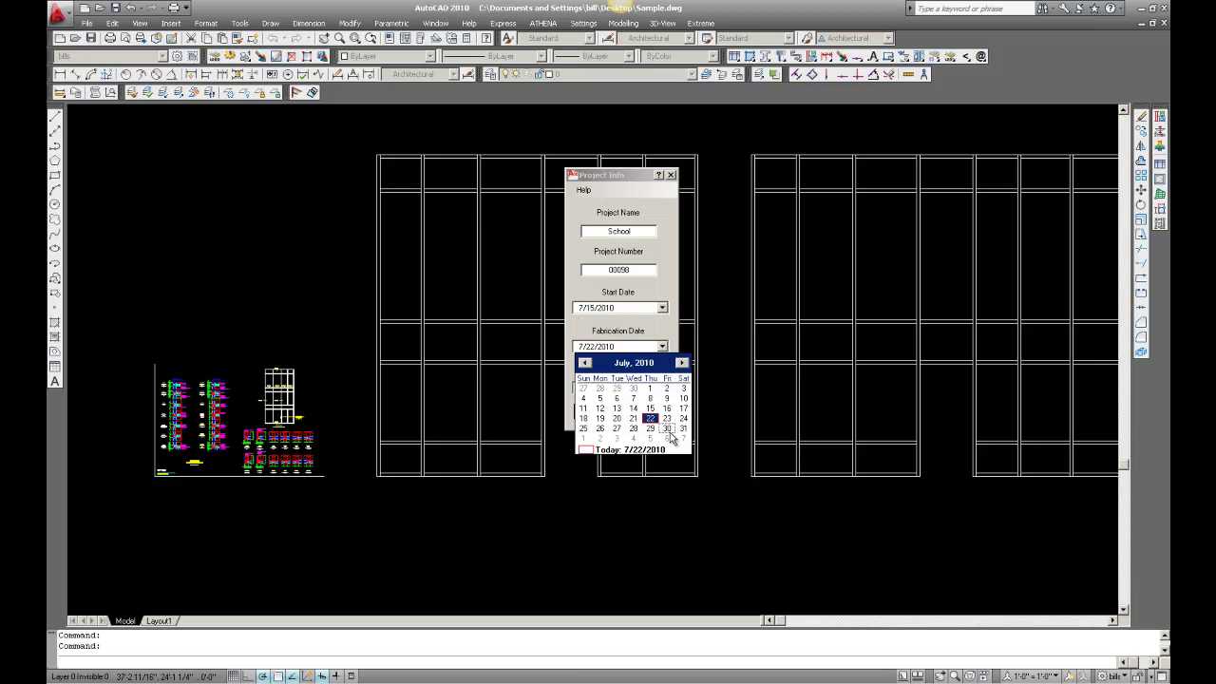
click(667, 427)
click(662, 389)
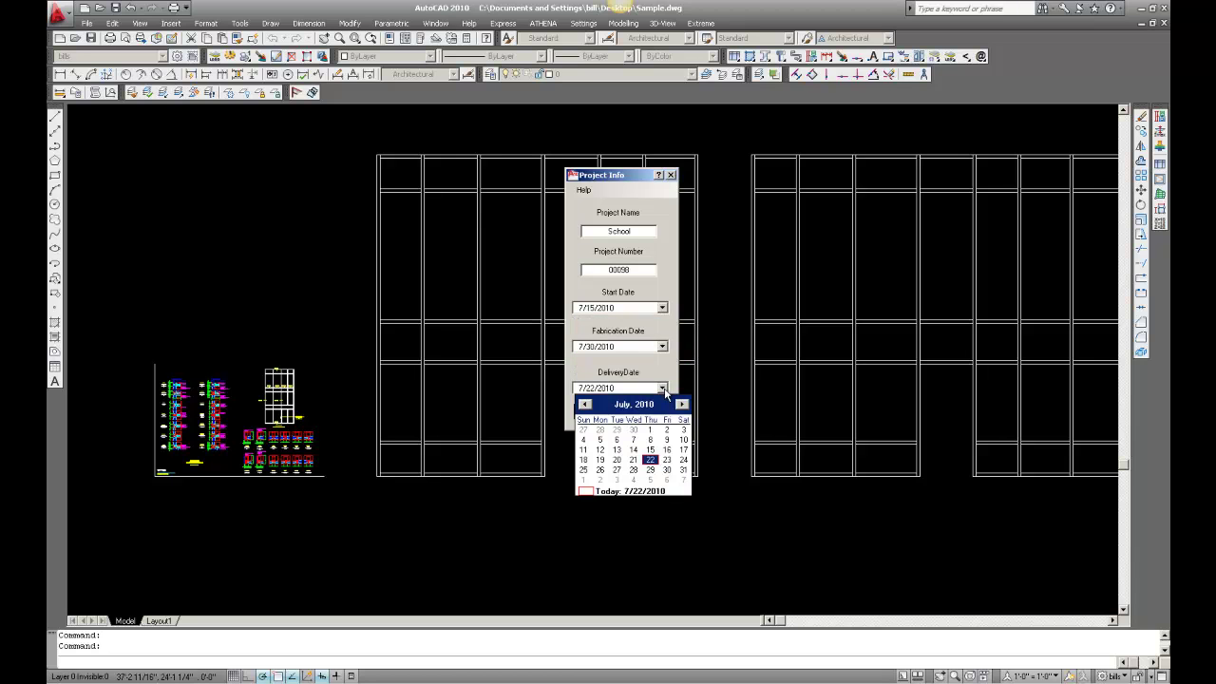
click(667, 470)
click(595, 412)
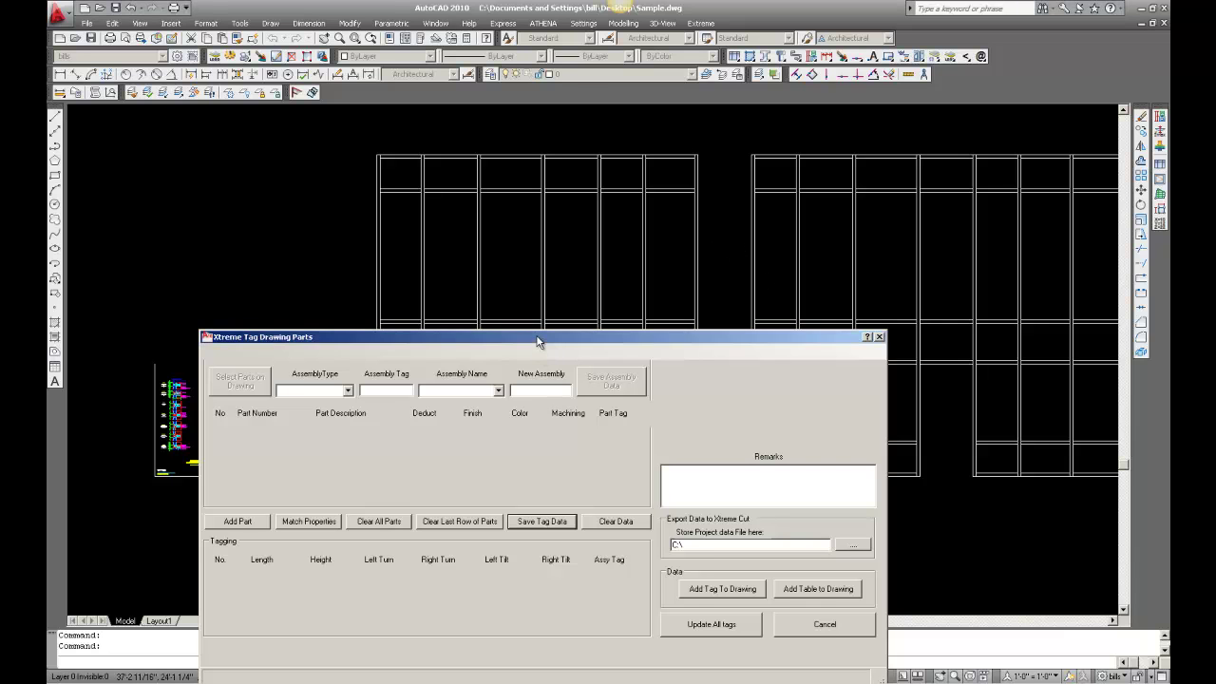
Raise the parts form, choose assembly type SILL, and name the new assembly 'Sill A'.
drag(537, 338, 539, 202)
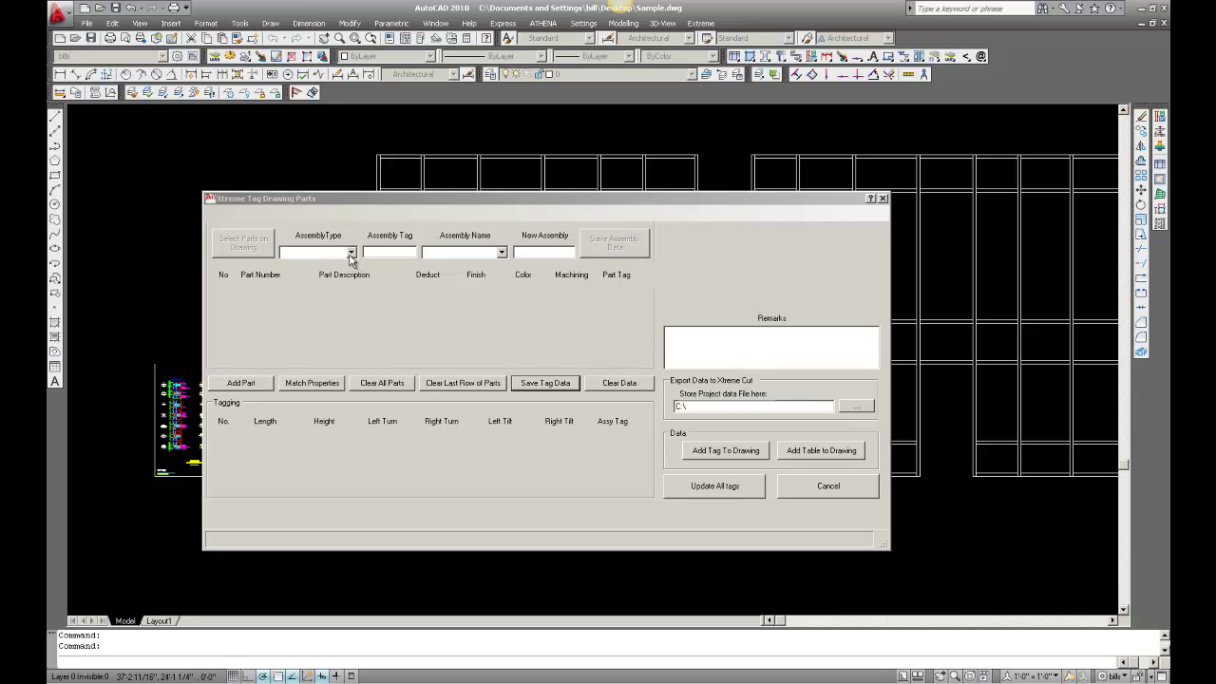
click(350, 252)
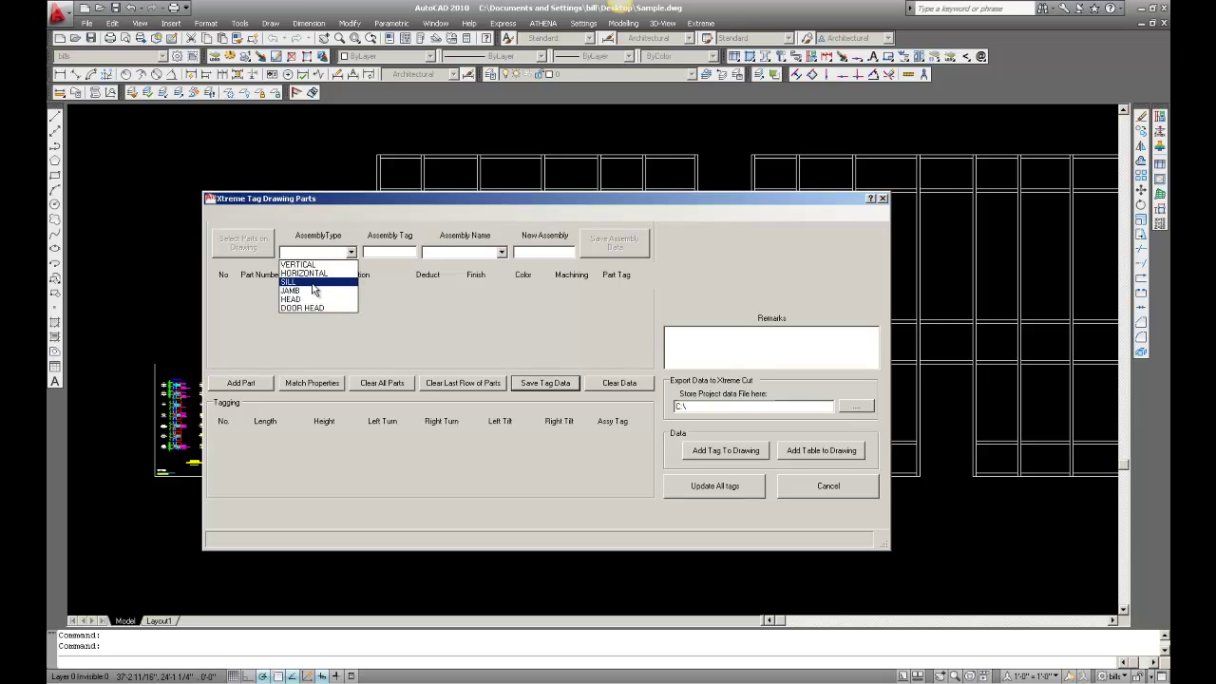
click(371, 290)
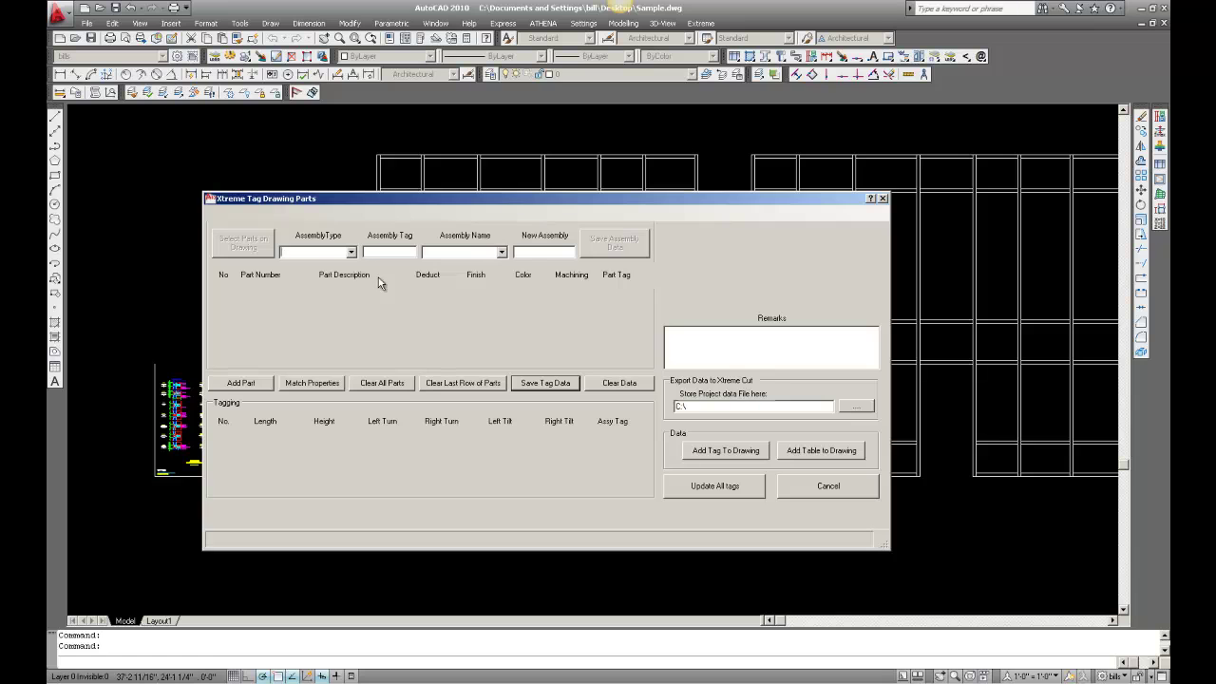
click(350, 252)
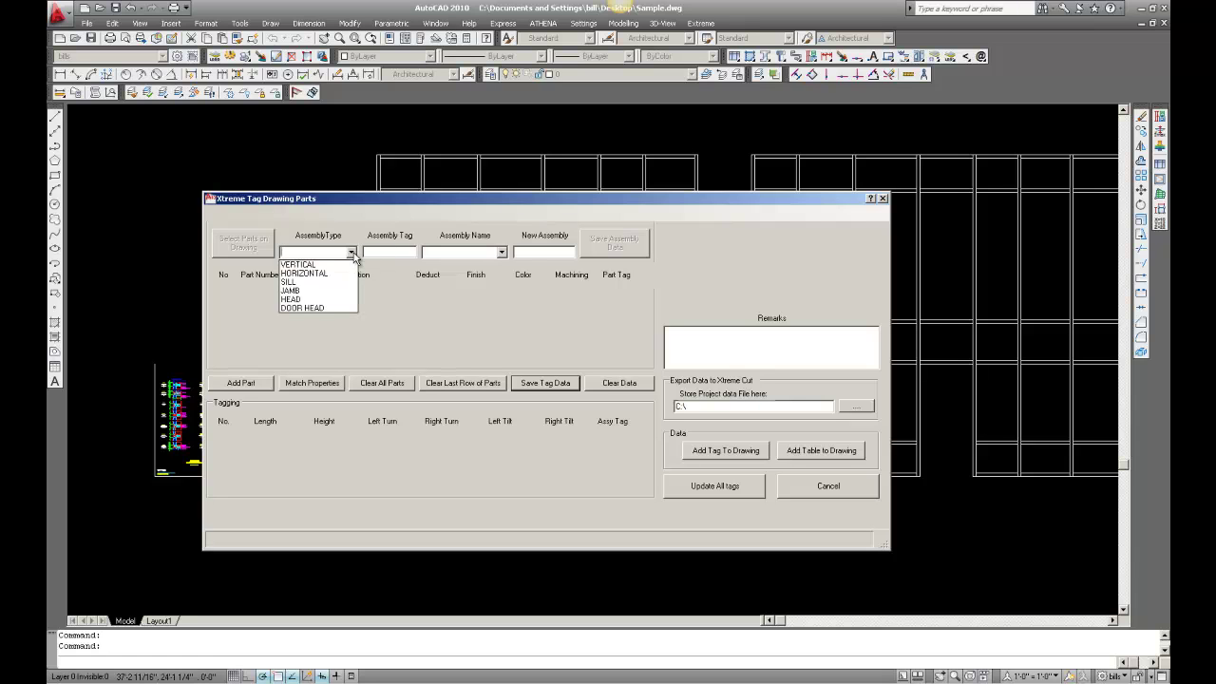
click(304, 286)
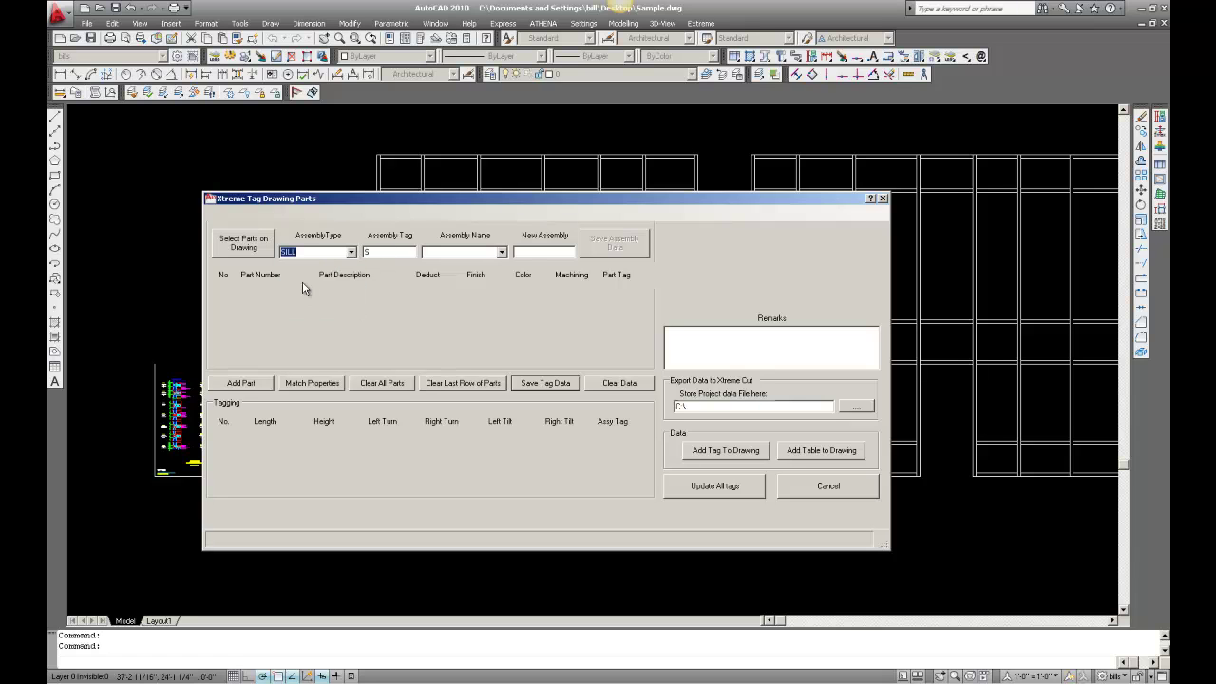
click(532, 252)
text(SillA)
key(BackSpace)
text(A)
Add part 1: KW-001 Backmember with KYNAR finish, BRONZE colour and tag B.
click(241, 383)
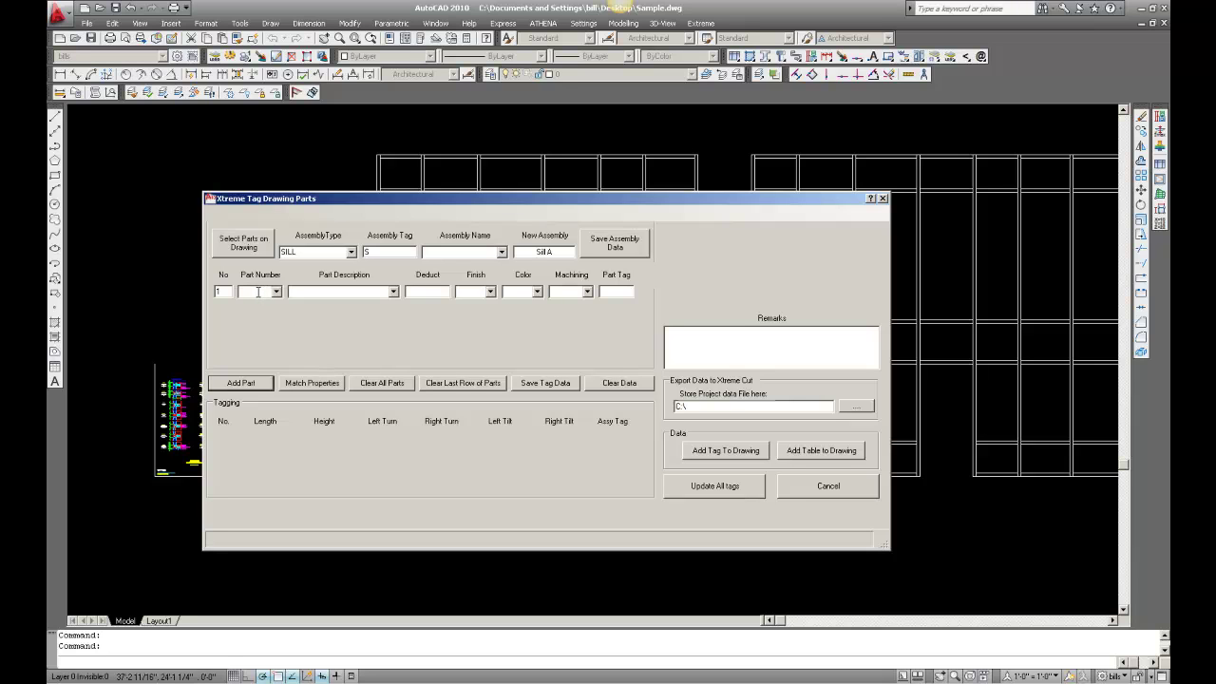
click(260, 292)
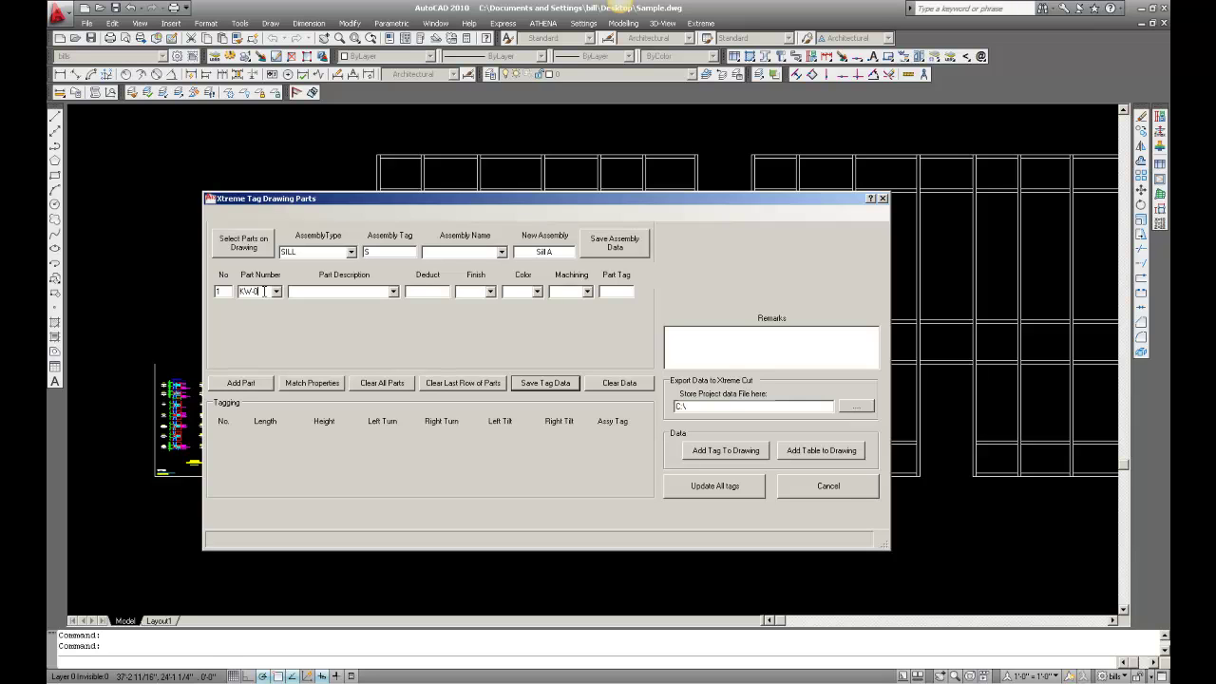
click(393, 291)
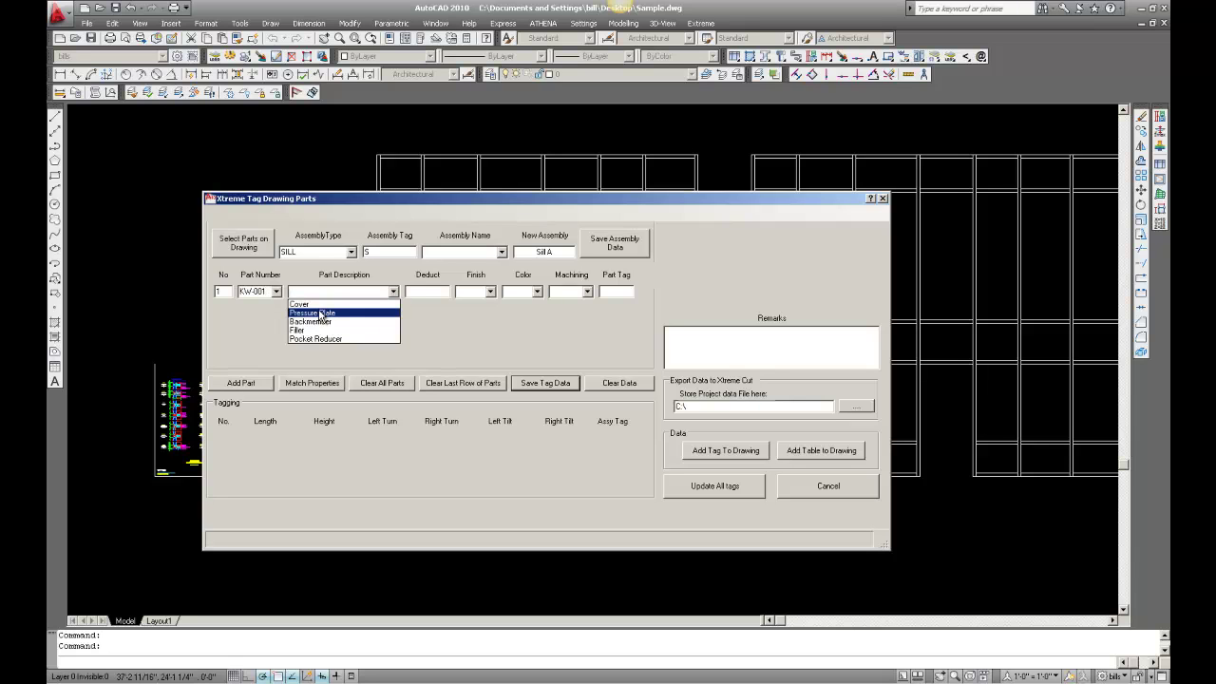
click(323, 323)
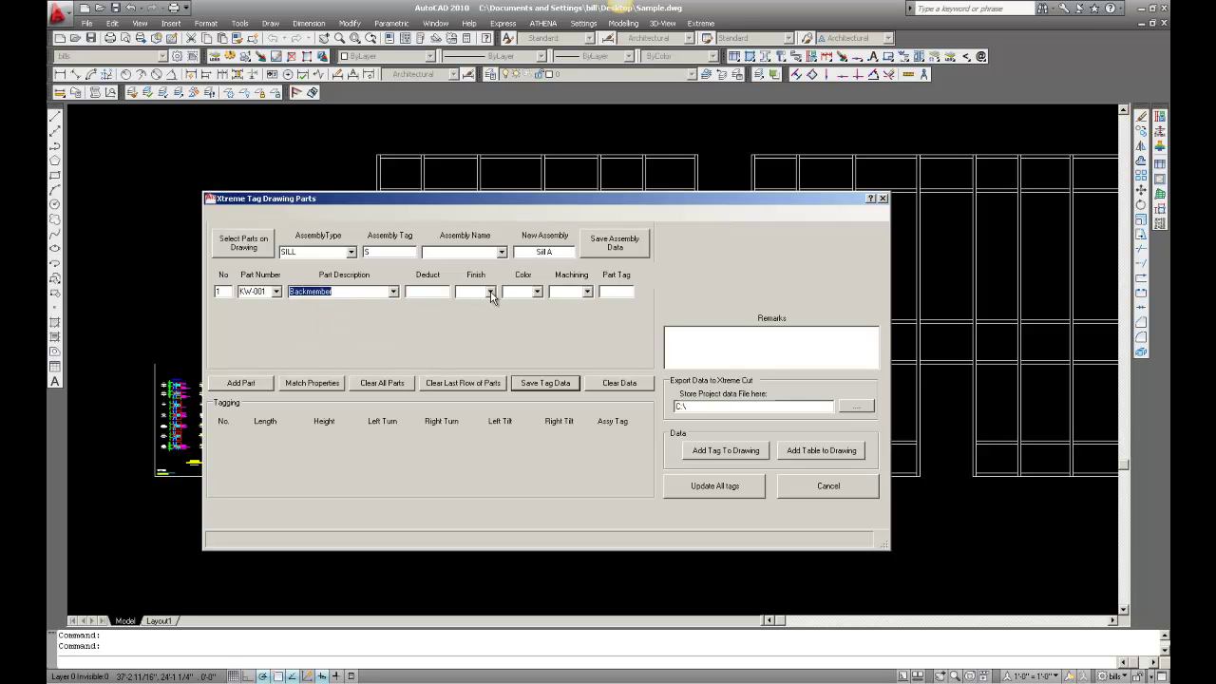
click(491, 292)
click(484, 305)
click(536, 292)
click(531, 340)
click(587, 292)
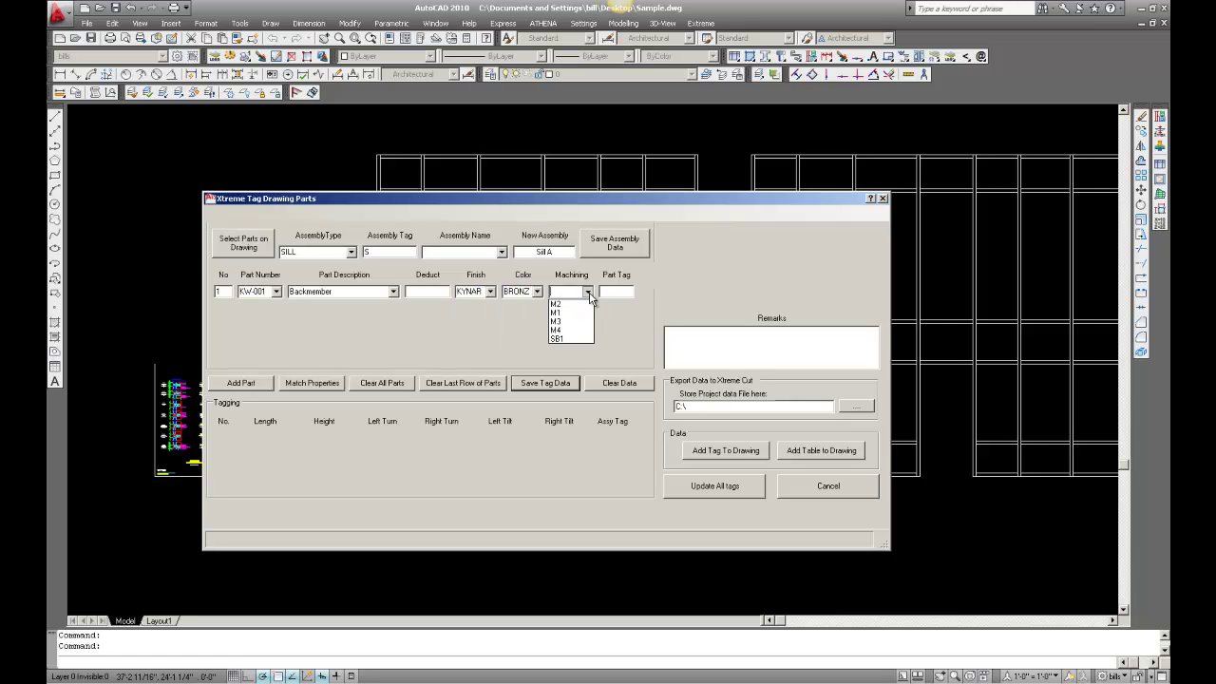
click(596, 282)
click(613, 292)
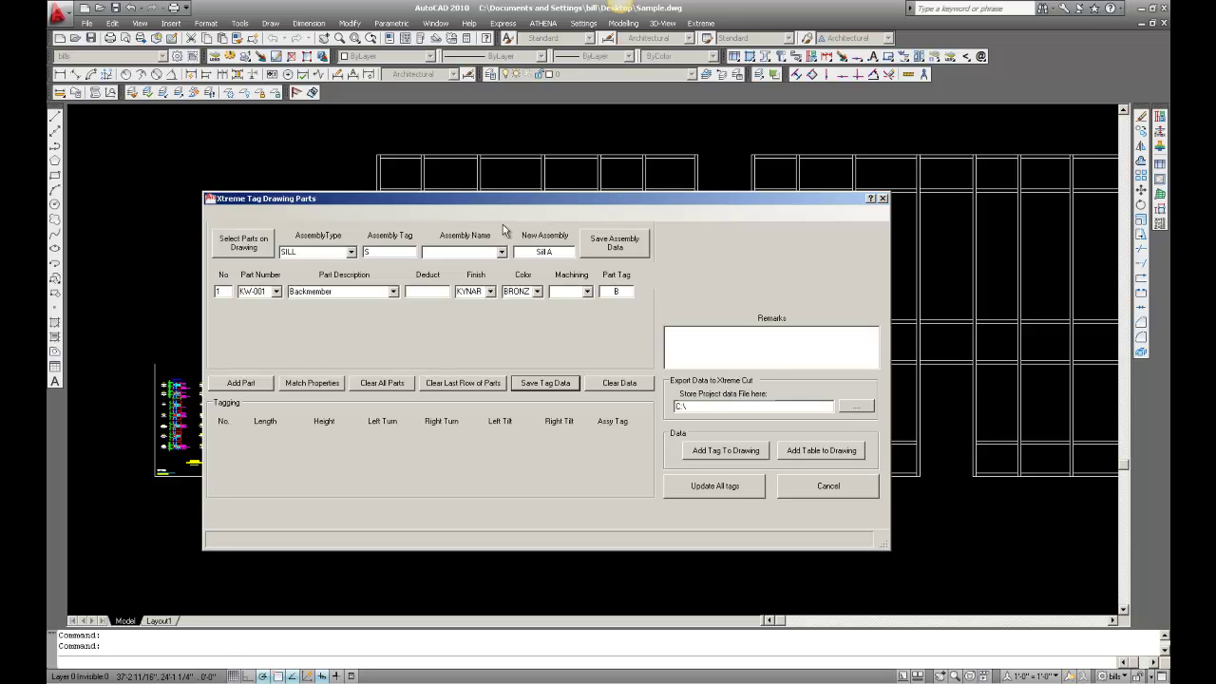
Add part 2: KW-002 Pressure Plate, MILL finish, ALUM colour, tag PP, deduct -1/8".
click(239, 383)
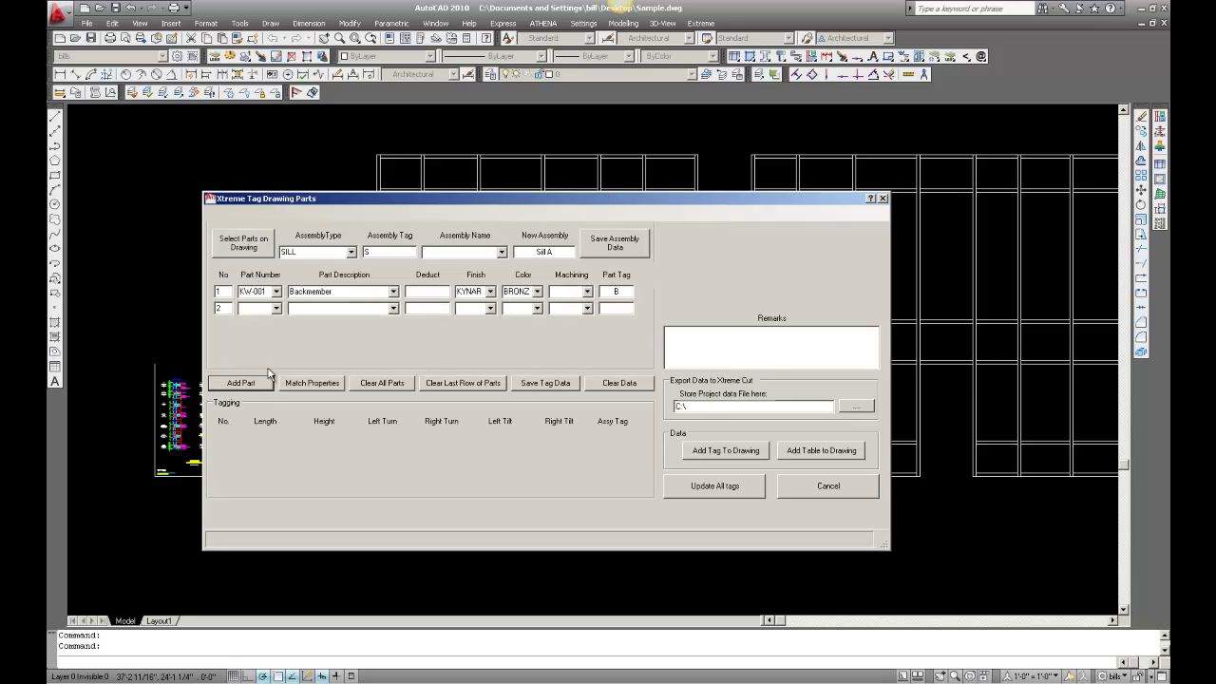
click(262, 309)
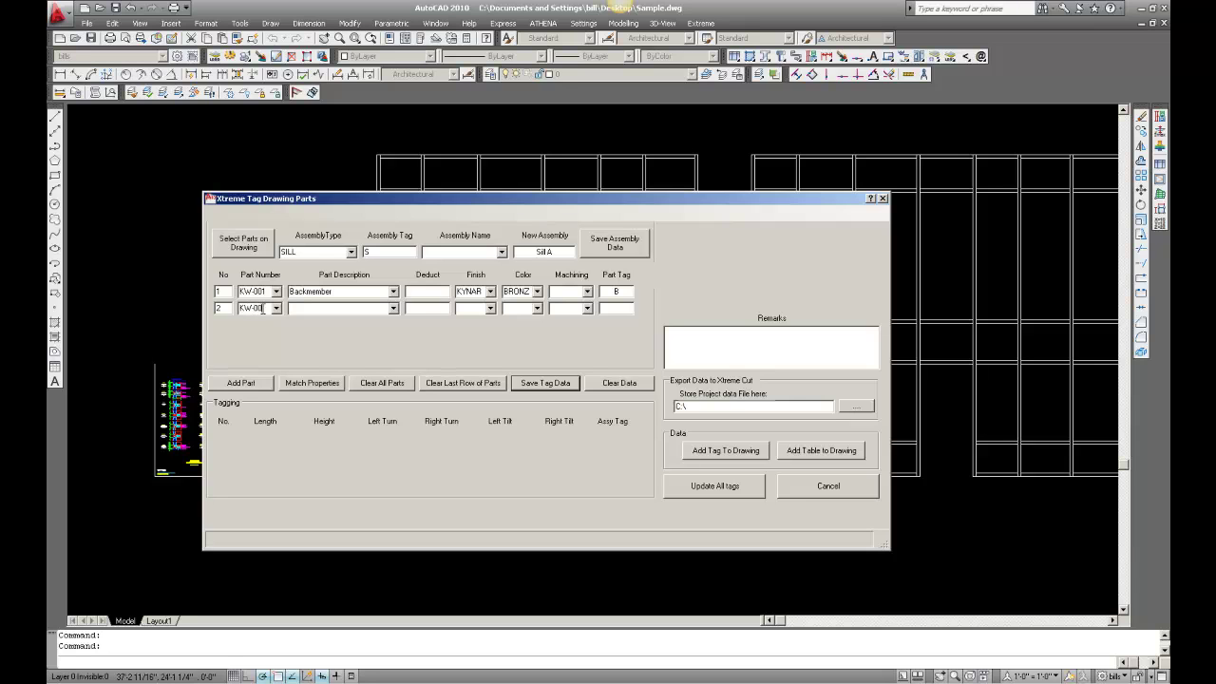
click(393, 308)
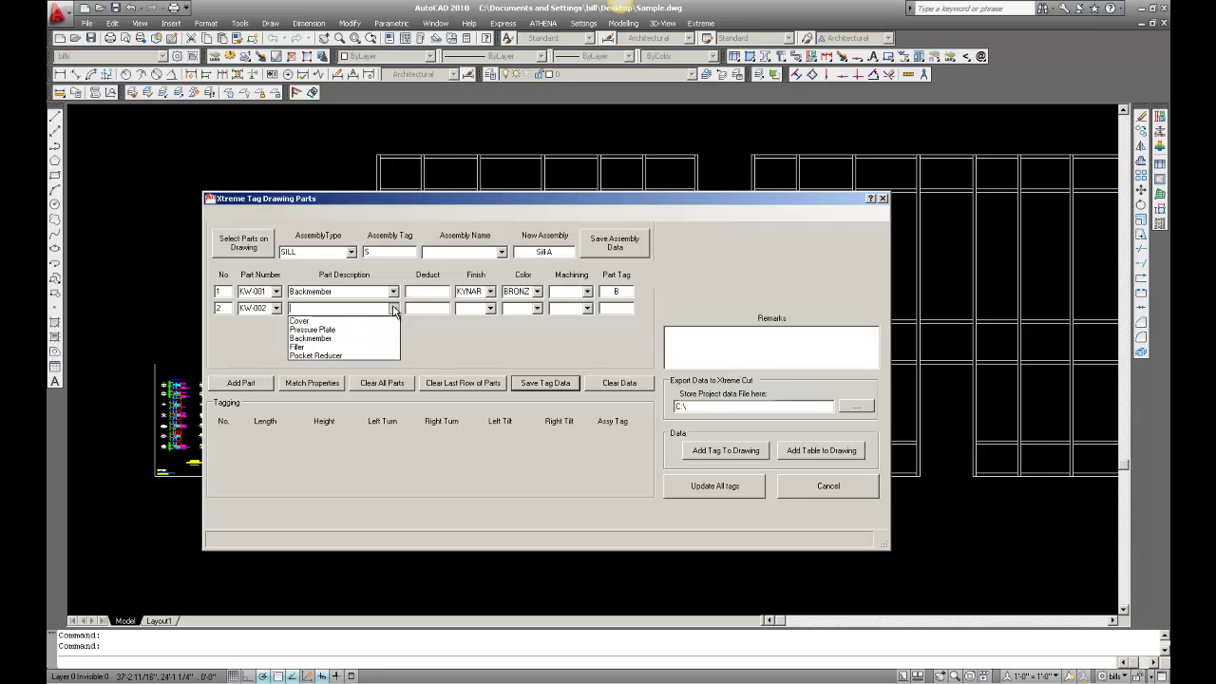
click(359, 330)
click(490, 309)
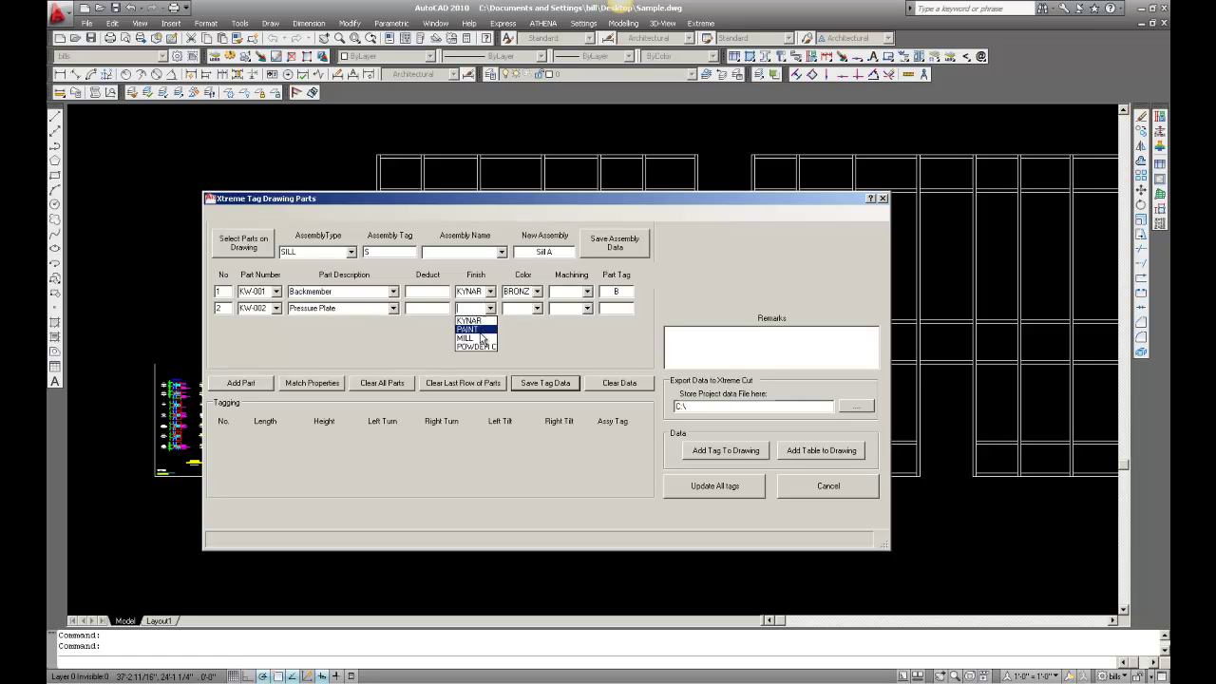
click(470, 332)
click(536, 309)
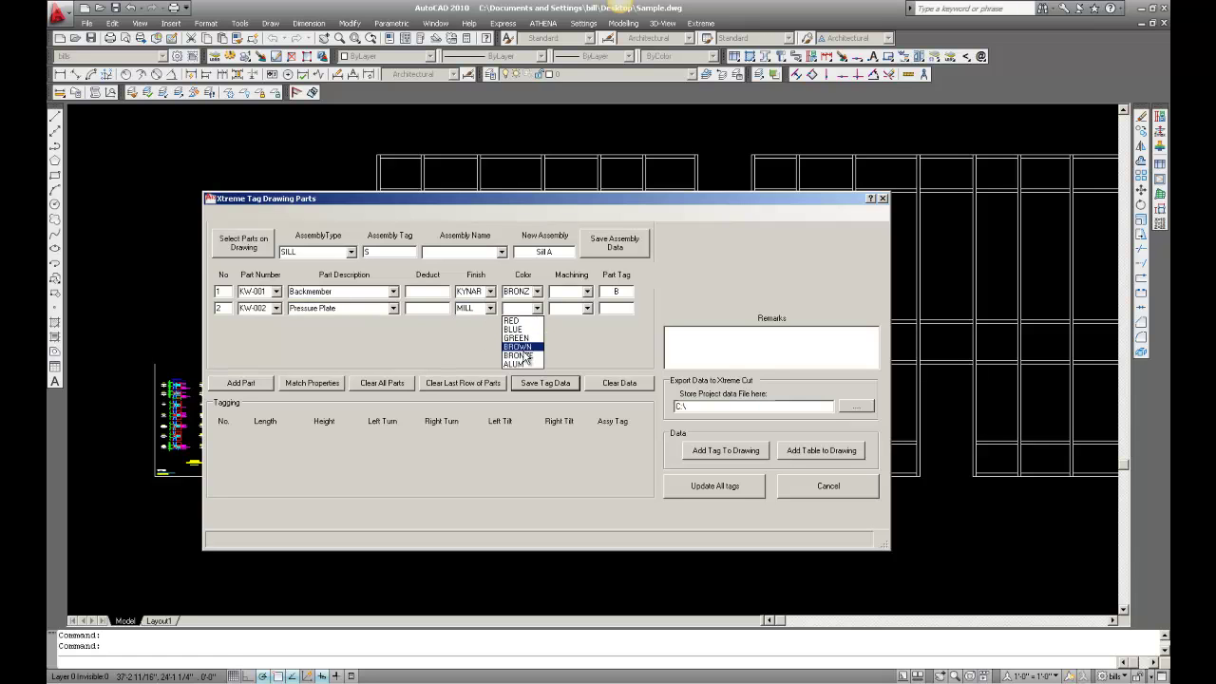
click(533, 355)
click(537, 309)
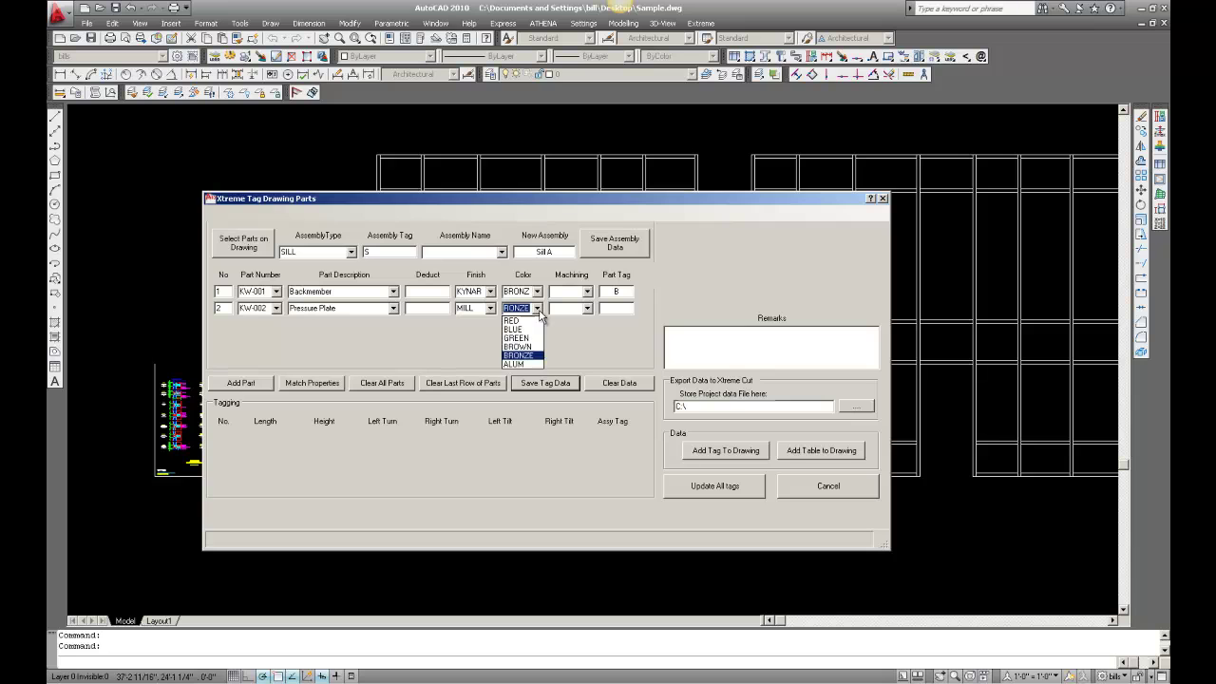
click(524, 364)
click(614, 308)
text(PP)
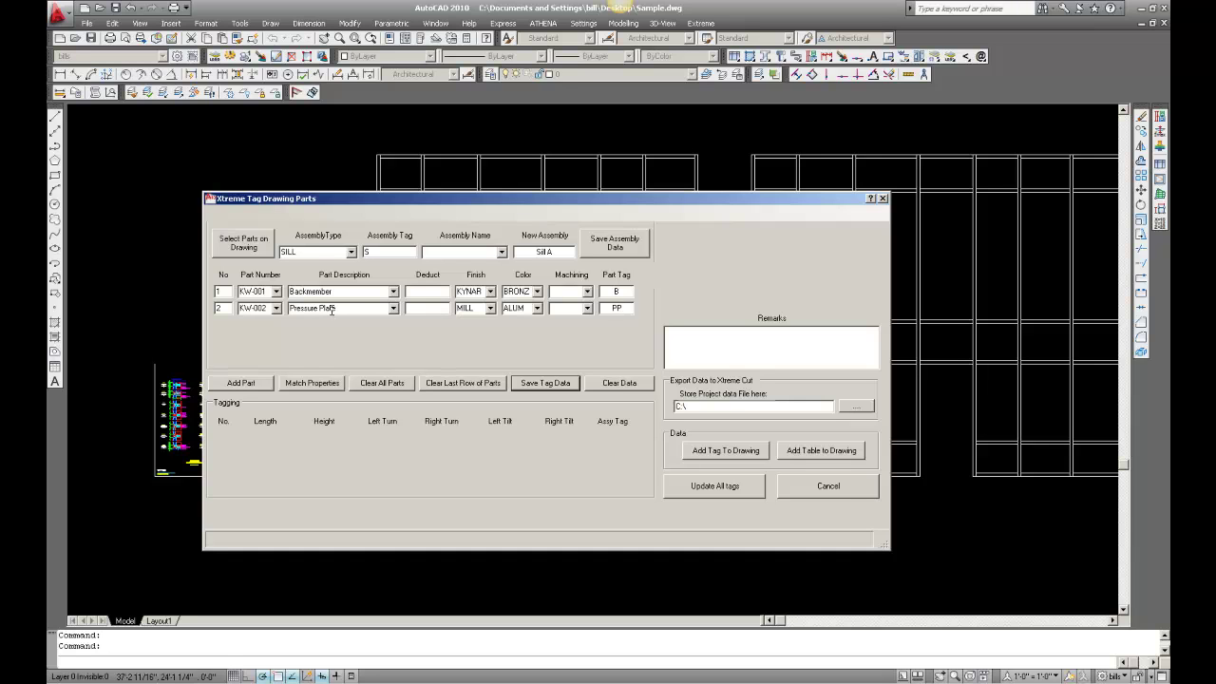
click(415, 308)
text(-1/8")
Add part 3: KW-003 Cover, deduct -1/16", KYNAR finish, BRONZE colour, tag C.
click(254, 384)
click(261, 325)
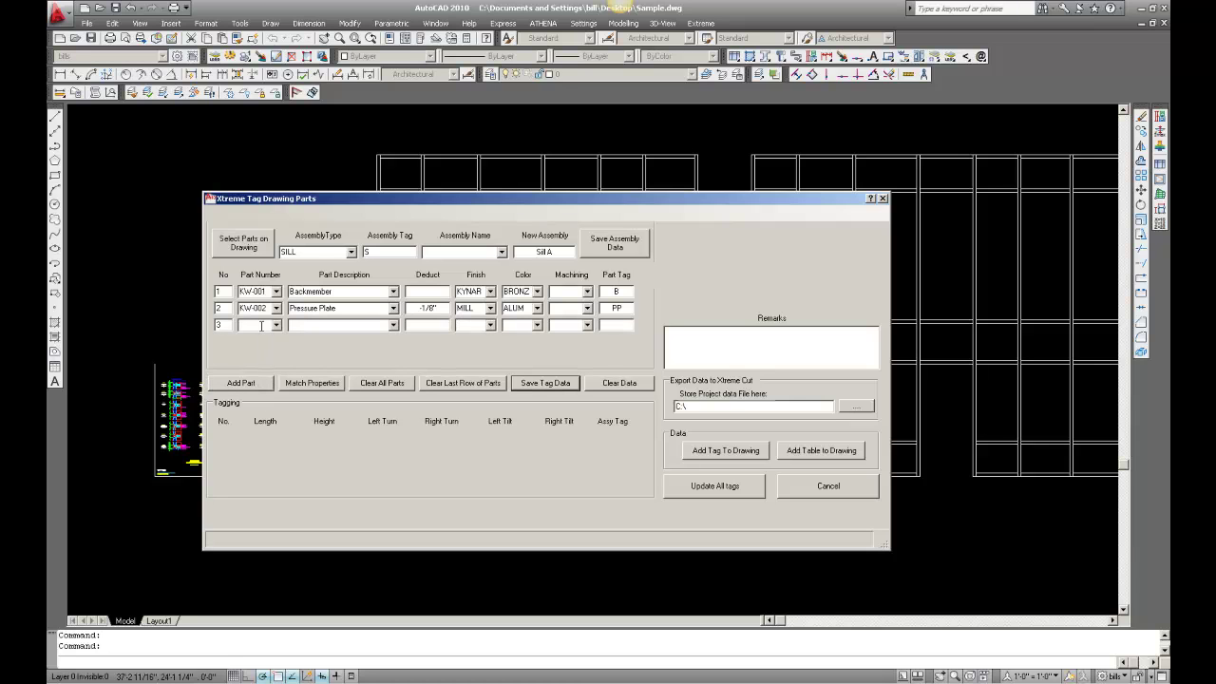
text(KW-003)
click(394, 325)
click(392, 339)
click(442, 325)
text(-1/16")
click(491, 325)
click(481, 337)
click(538, 325)
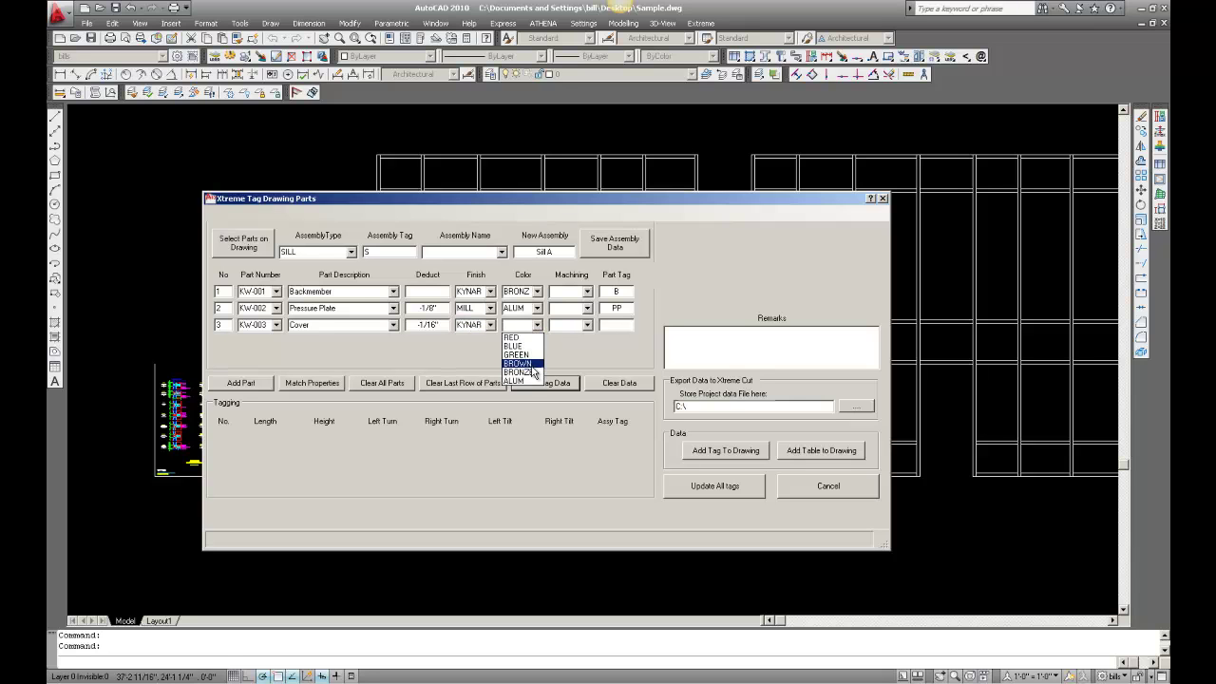
click(533, 373)
click(622, 325)
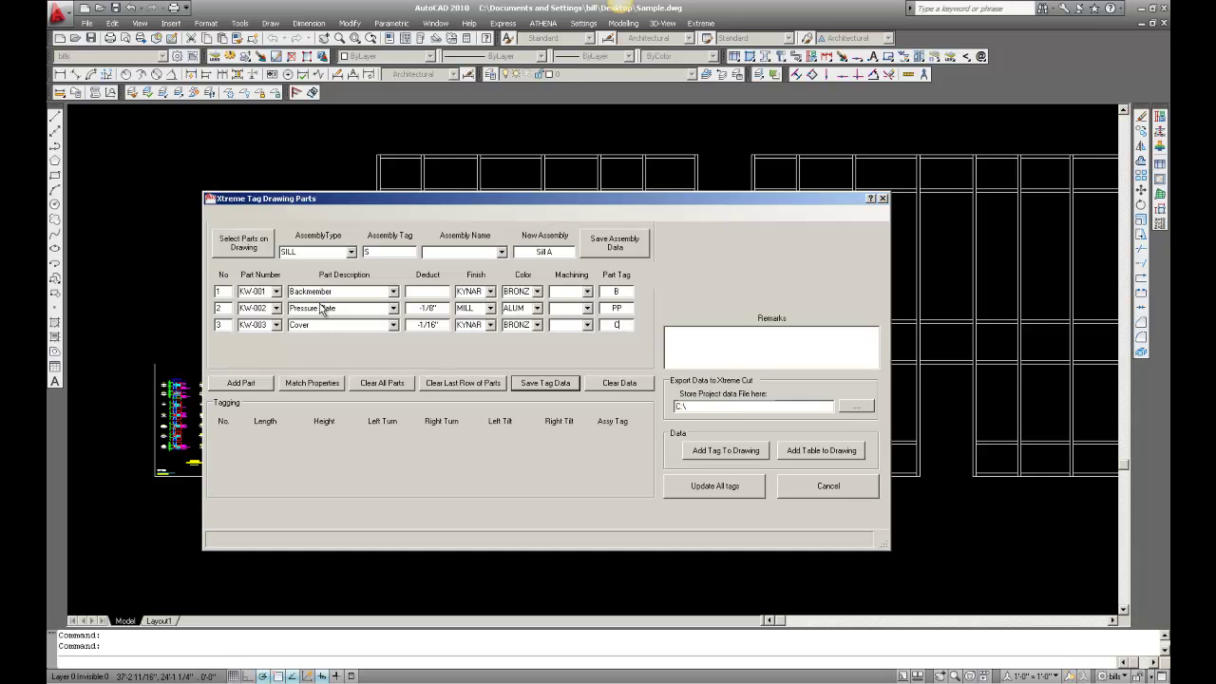
Window-select the five sill members, save tags B1, PP1 and C1, and delete the ground line.
click(256, 250)
click(359, 467)
click(713, 496)
key(Return)
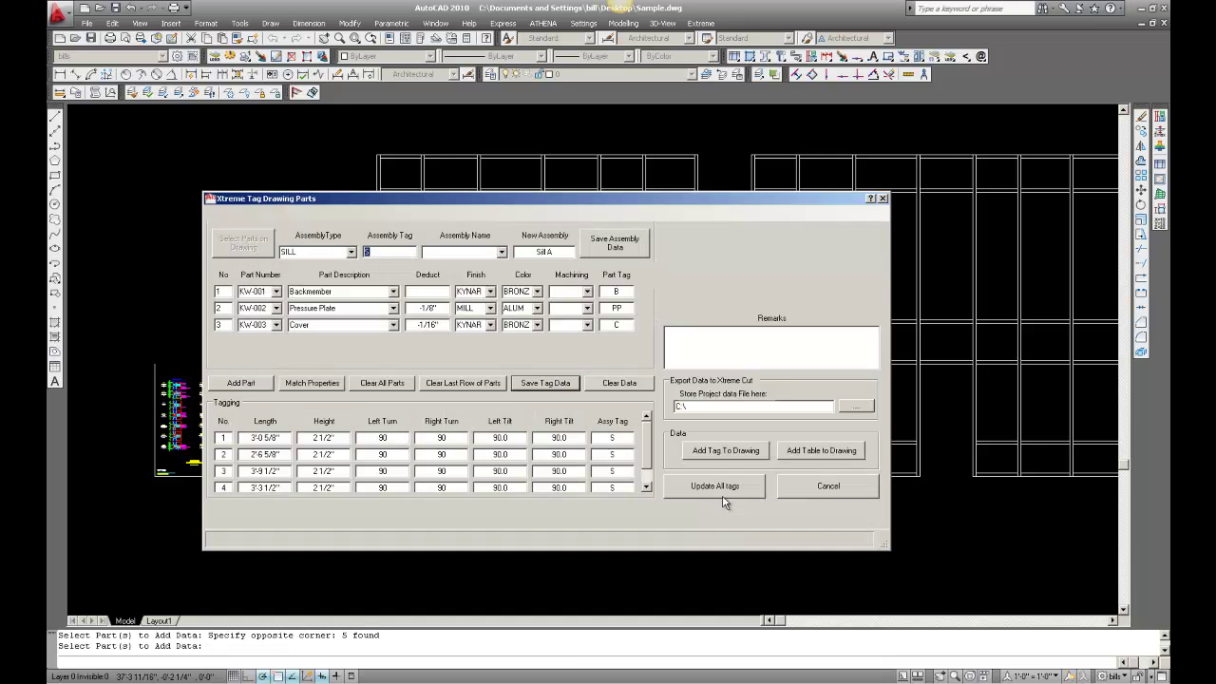
click(543, 383)
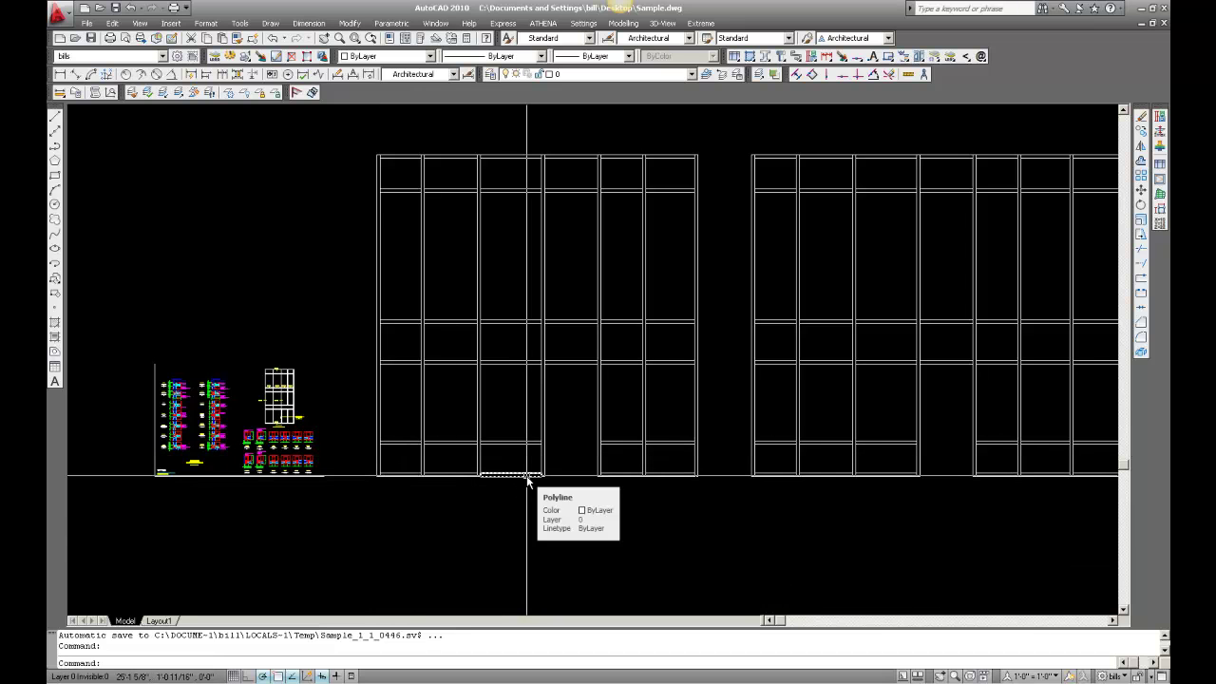
click(467, 476)
key(Delete)
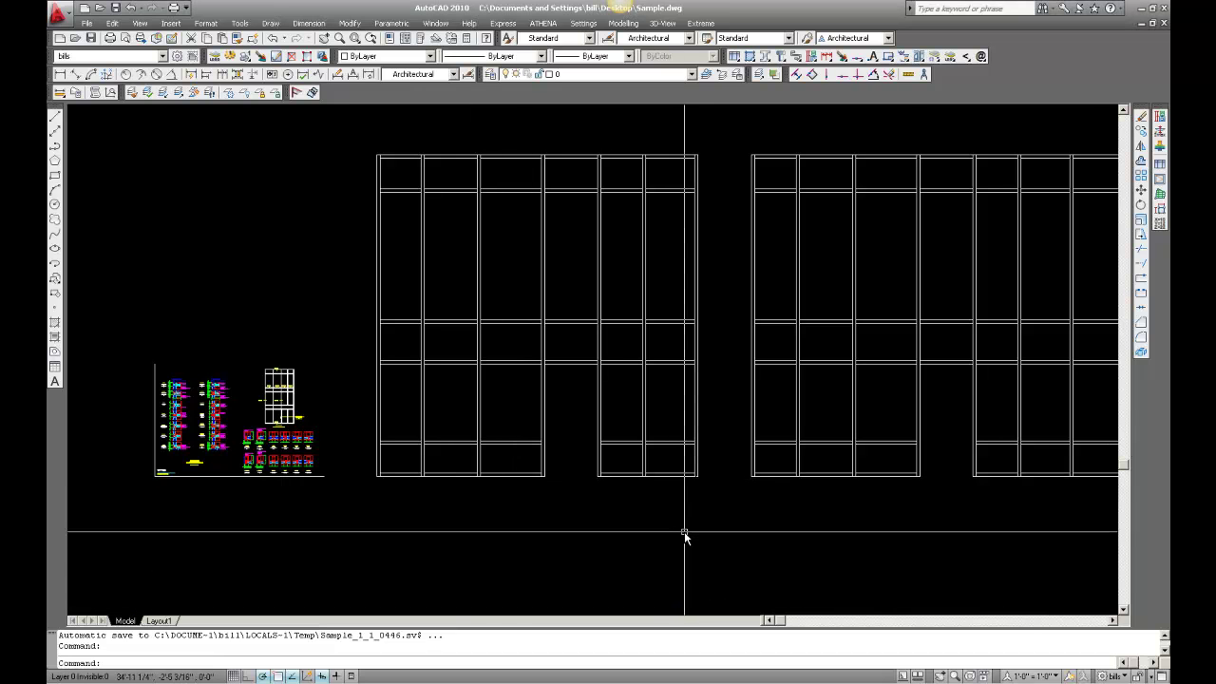
Reopen the tag dialog, set type HORIZONTAL, and add KW-004 Backmember, KYNAR, BRONZE, tag B.
key(Return)
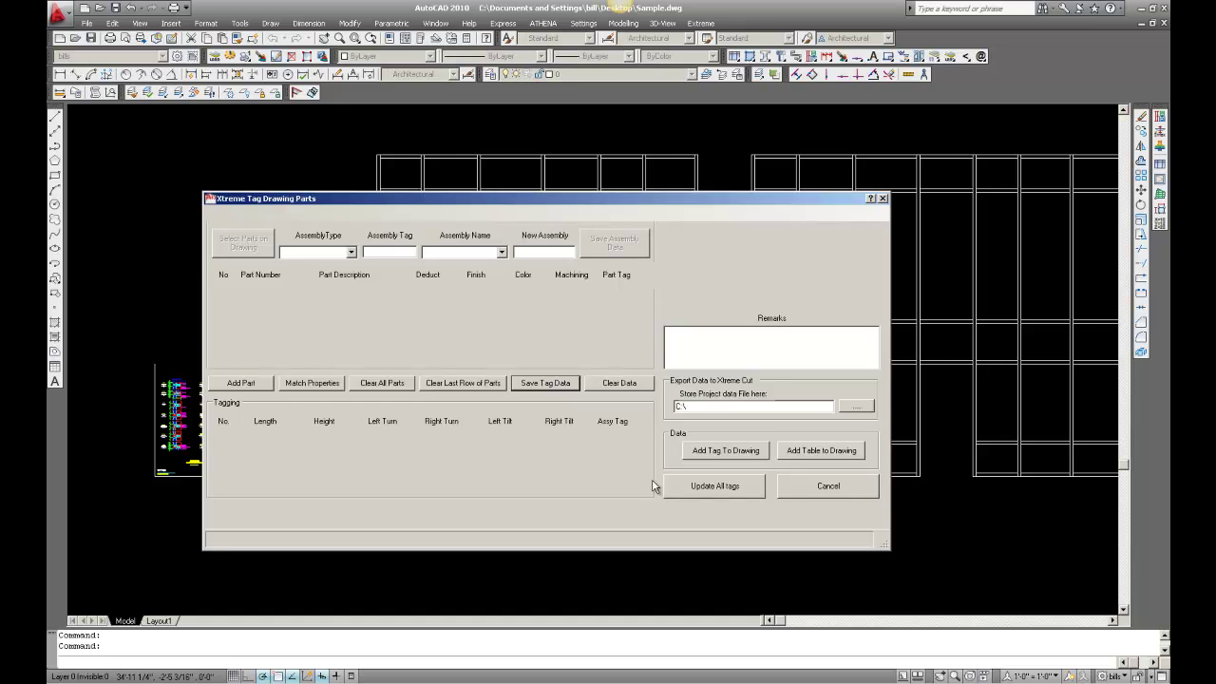
click(353, 253)
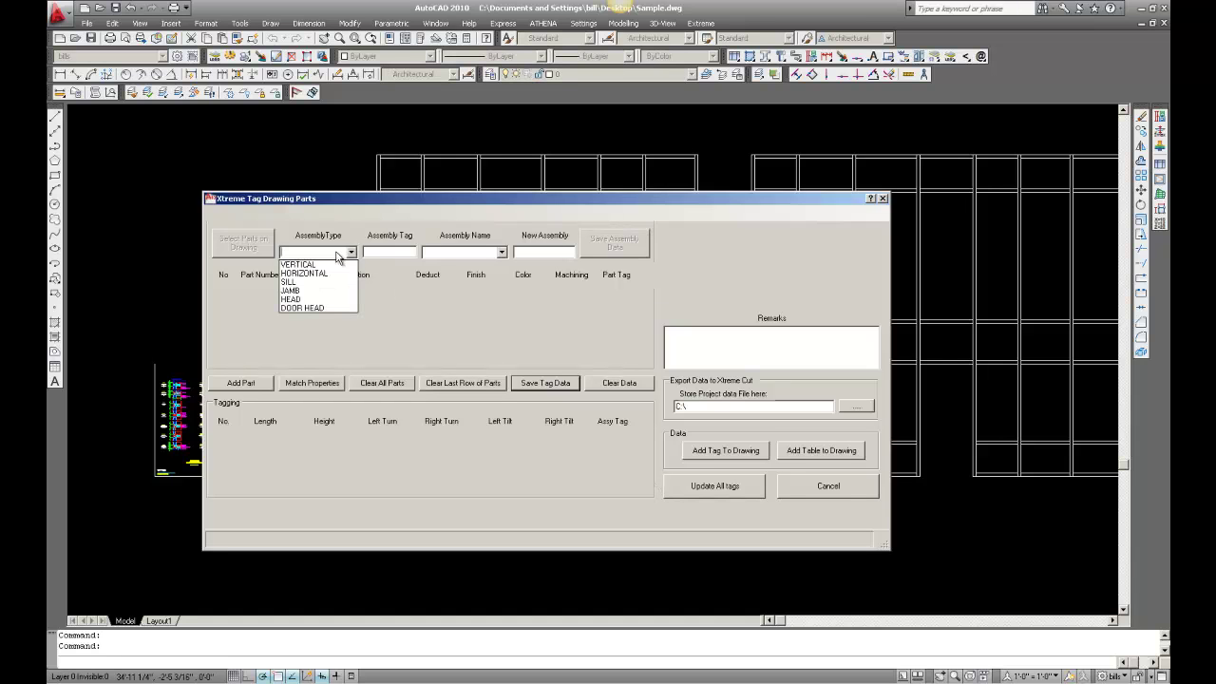
click(323, 265)
click(261, 378)
click(263, 292)
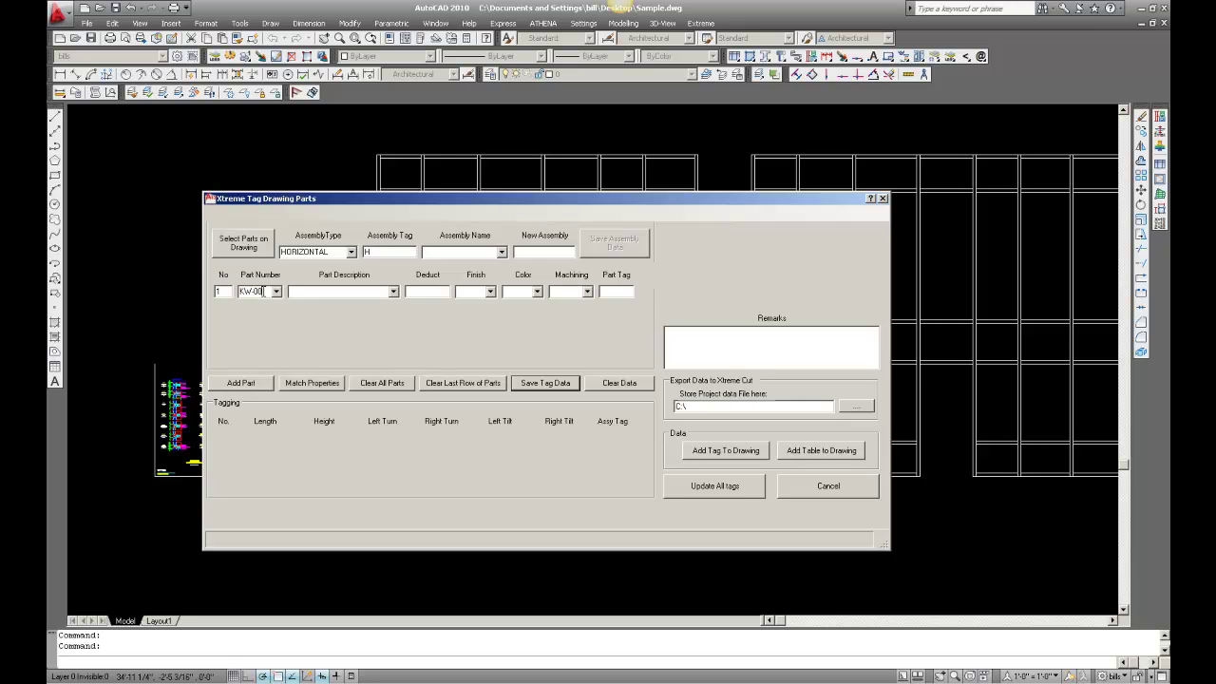
click(394, 292)
click(373, 322)
click(489, 291)
click(481, 305)
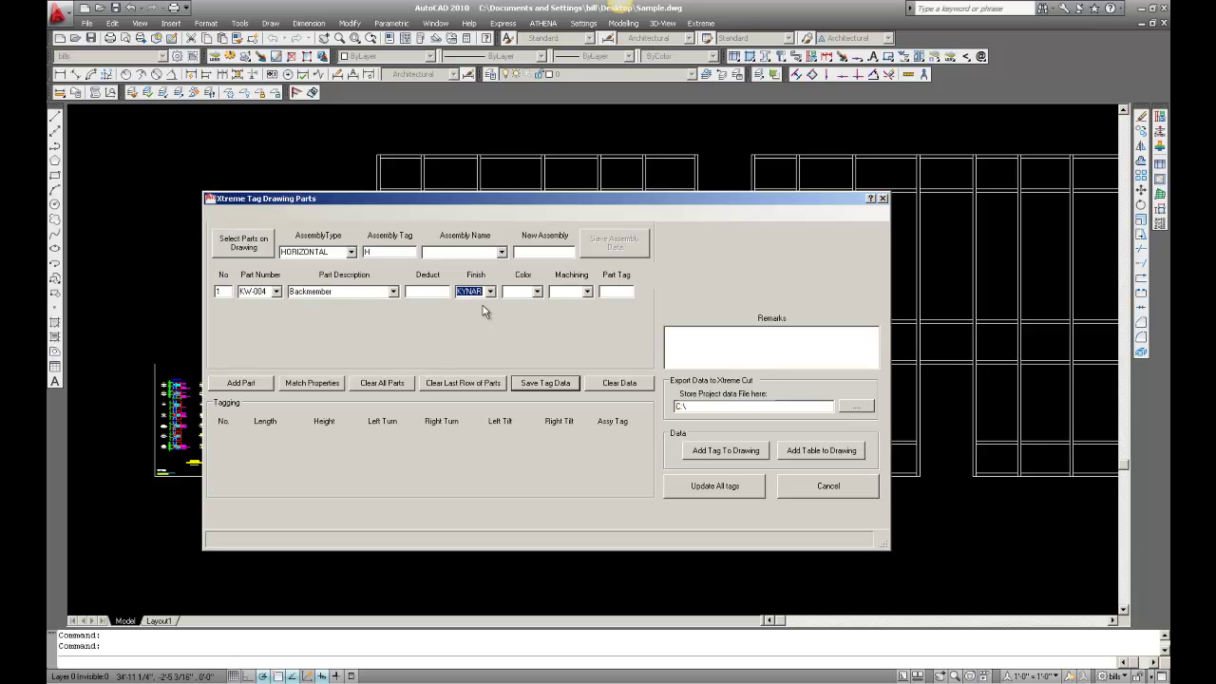
click(537, 291)
click(519, 338)
click(615, 292)
text(B)
Add part 2: KW-006 Pressure Plate with MILL finish and ALUM colour.
right_click(258, 276)
click(281, 283)
click(277, 309)
click(263, 309)
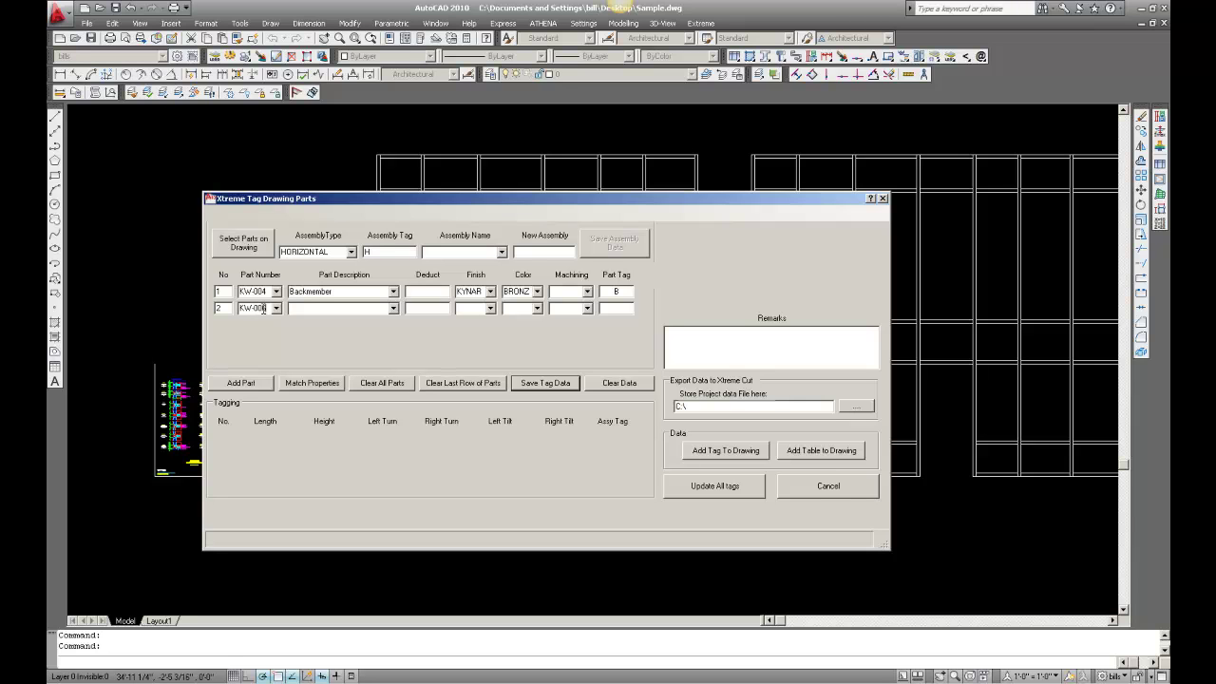
click(390, 309)
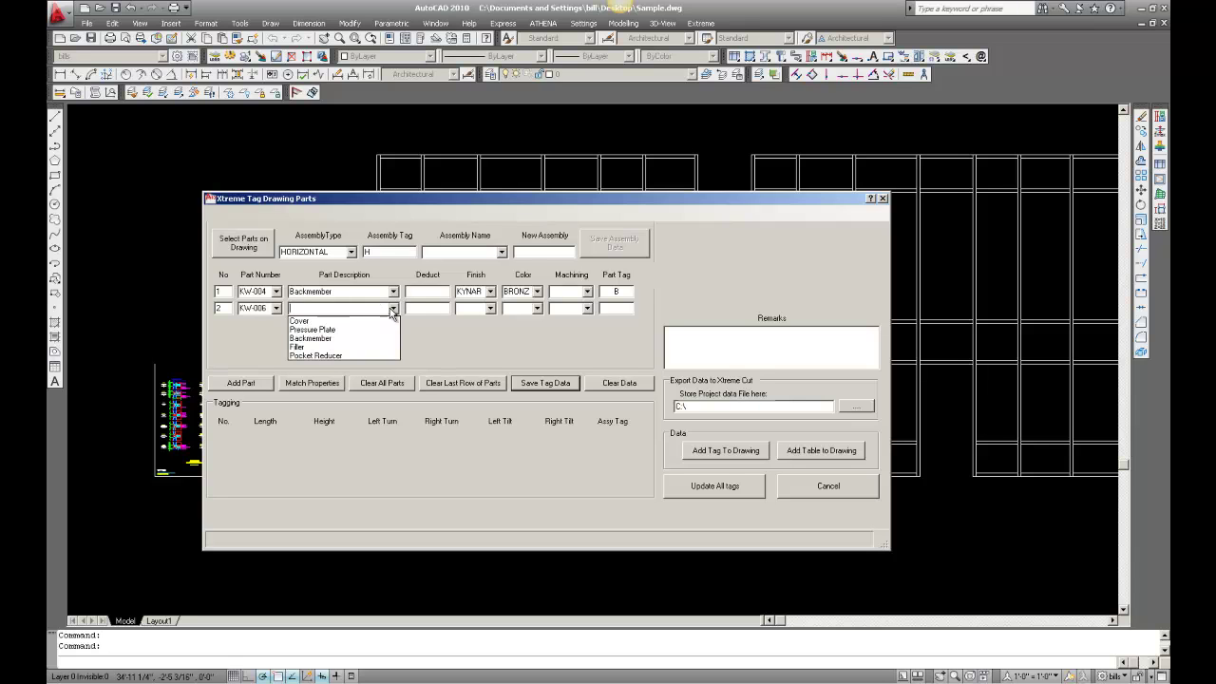
click(369, 324)
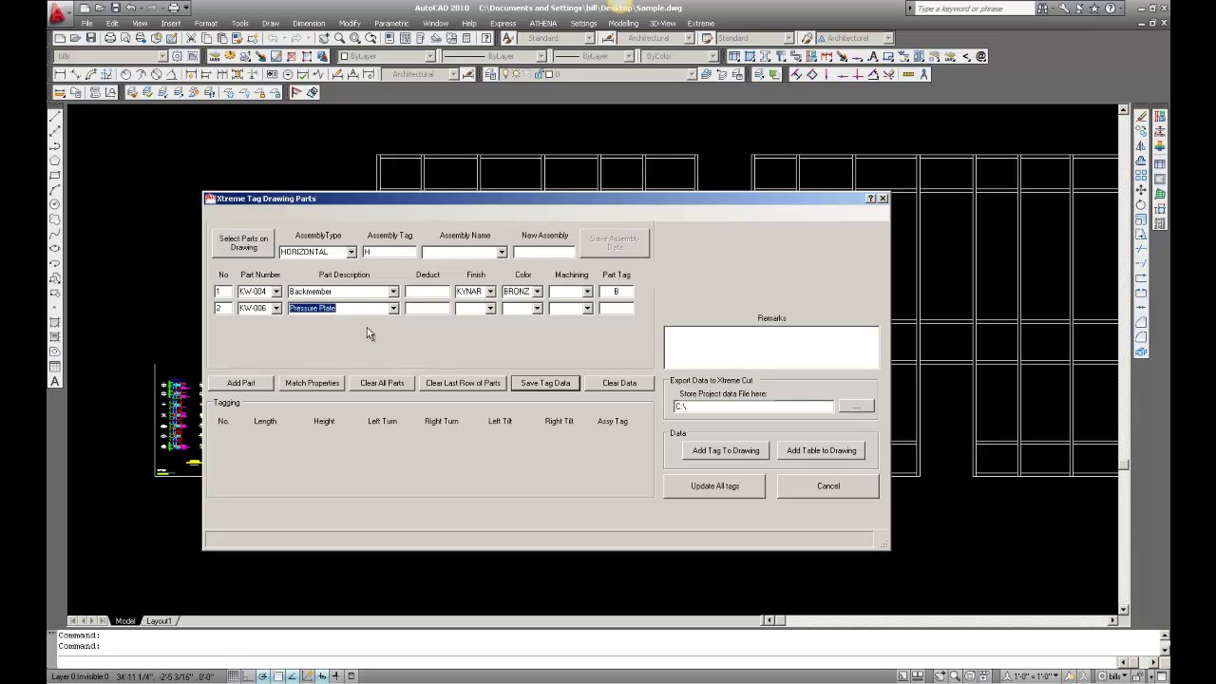
click(489, 309)
click(480, 337)
click(536, 309)
click(529, 366)
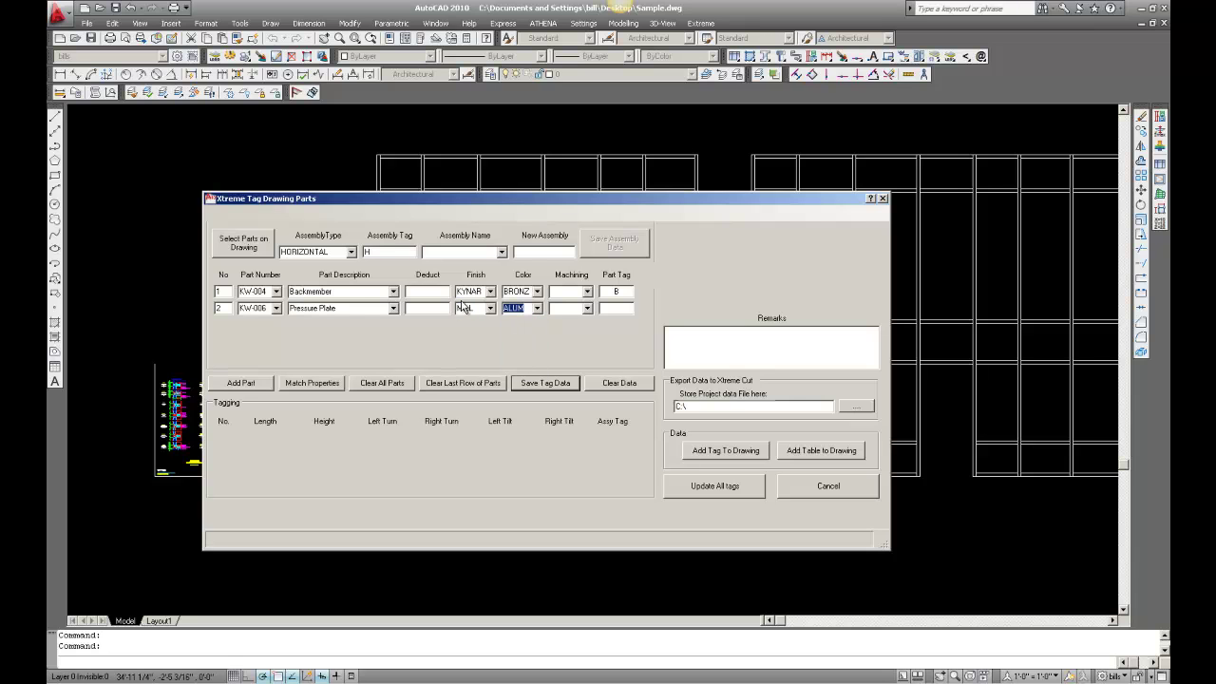
click(616, 307)
Add part 3: KW-003 Cover with KYNAR finish and BRONZ colour.
right_click(278, 278)
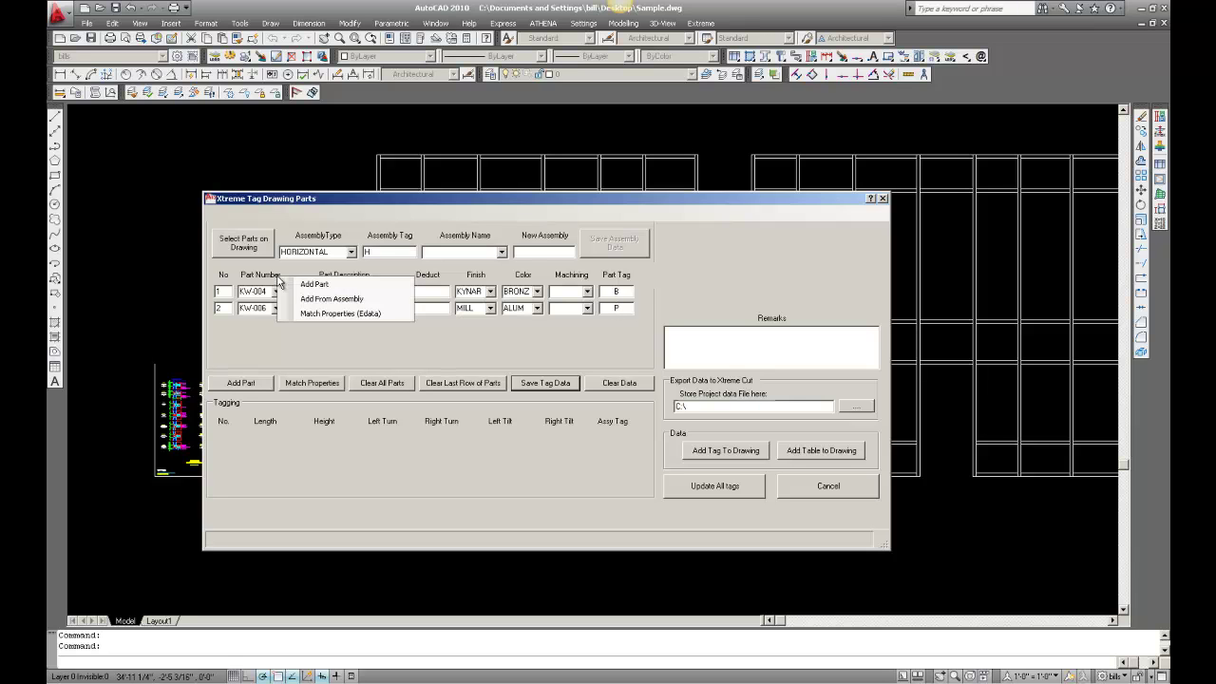
click(295, 288)
click(275, 325)
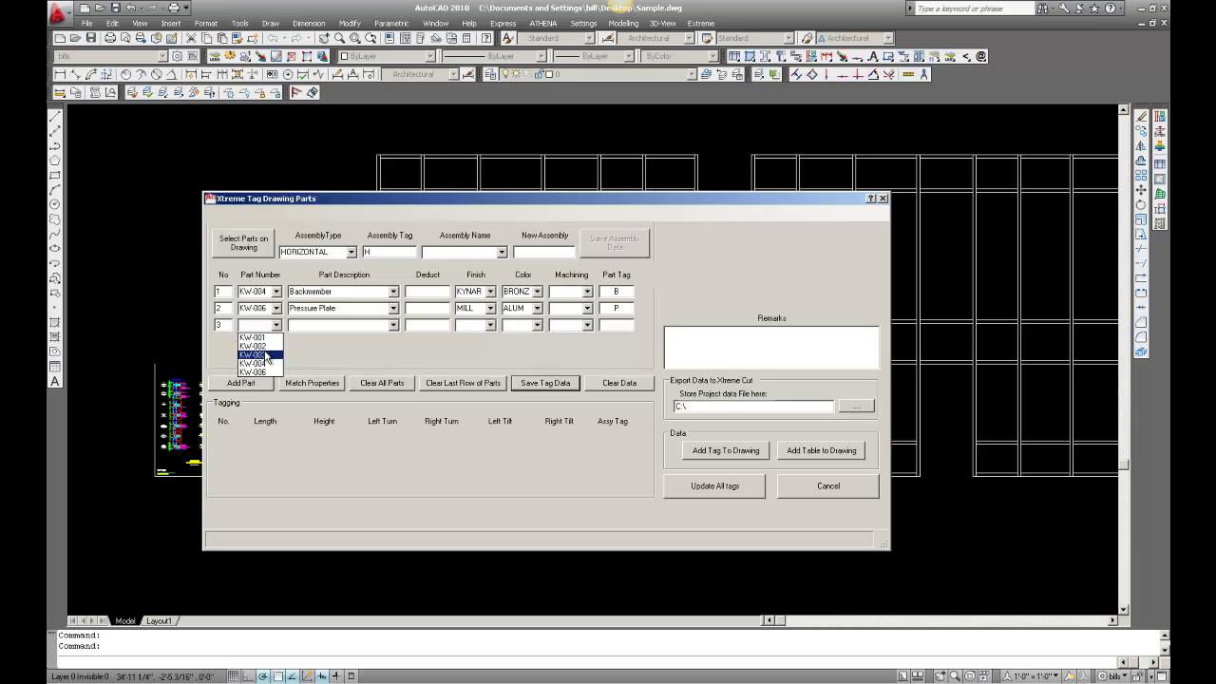
click(262, 356)
click(317, 325)
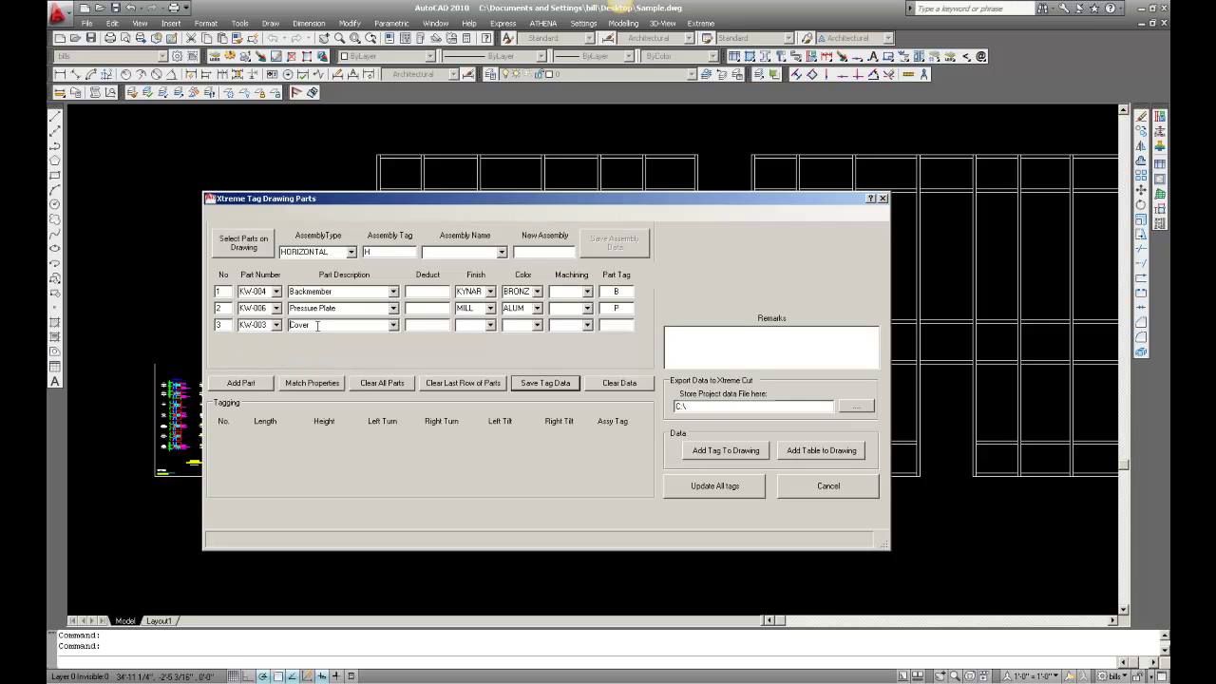
click(463, 325)
click(517, 325)
Window-select 23 horizontal members in two passes and save the H tag data (B2, P2, C1).
click(243, 247)
click(353, 180)
click(706, 402)
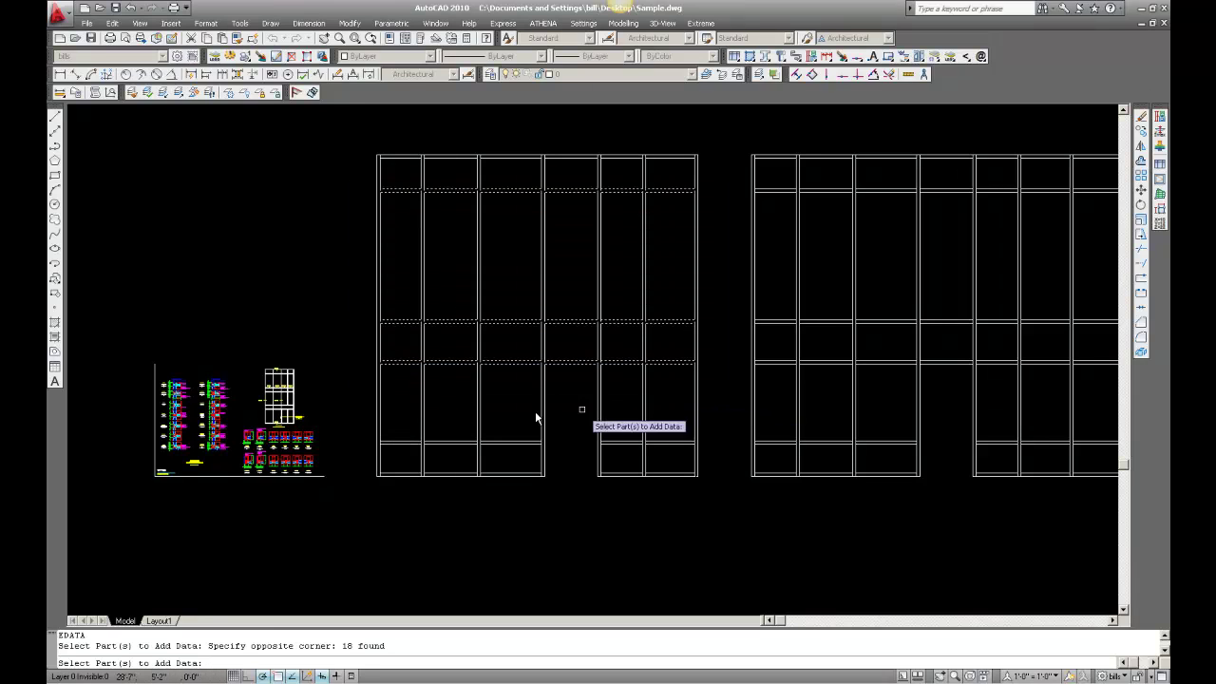
click(355, 406)
click(718, 449)
key(Return)
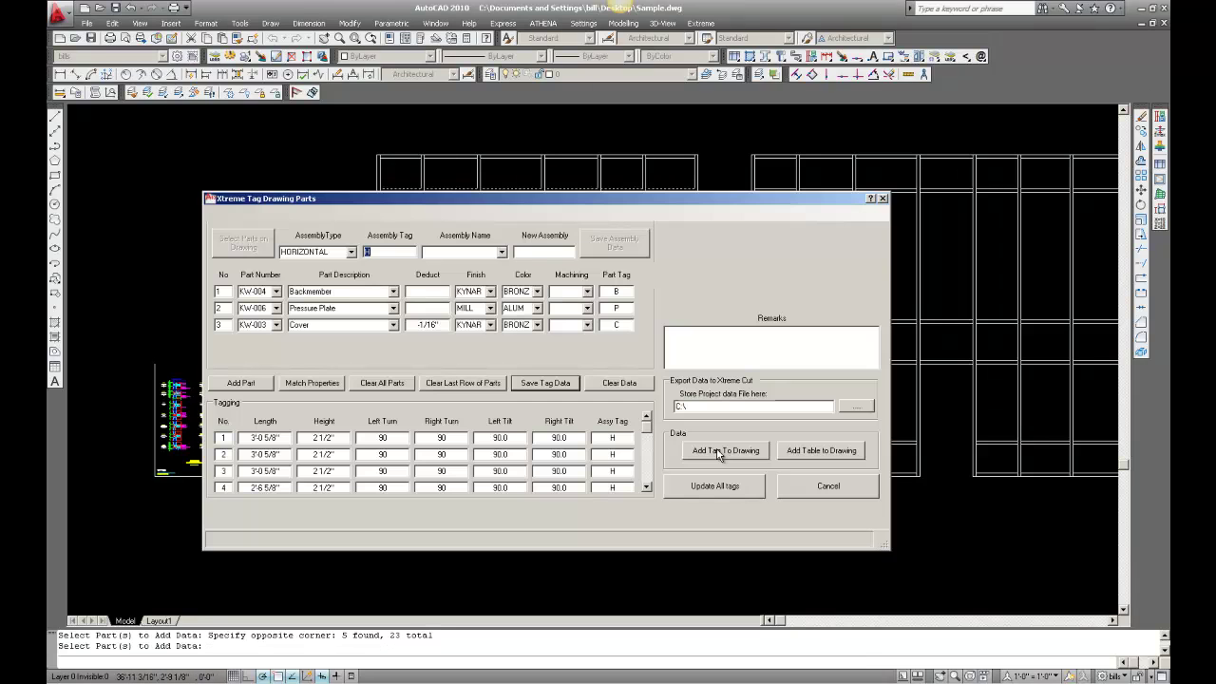
click(548, 384)
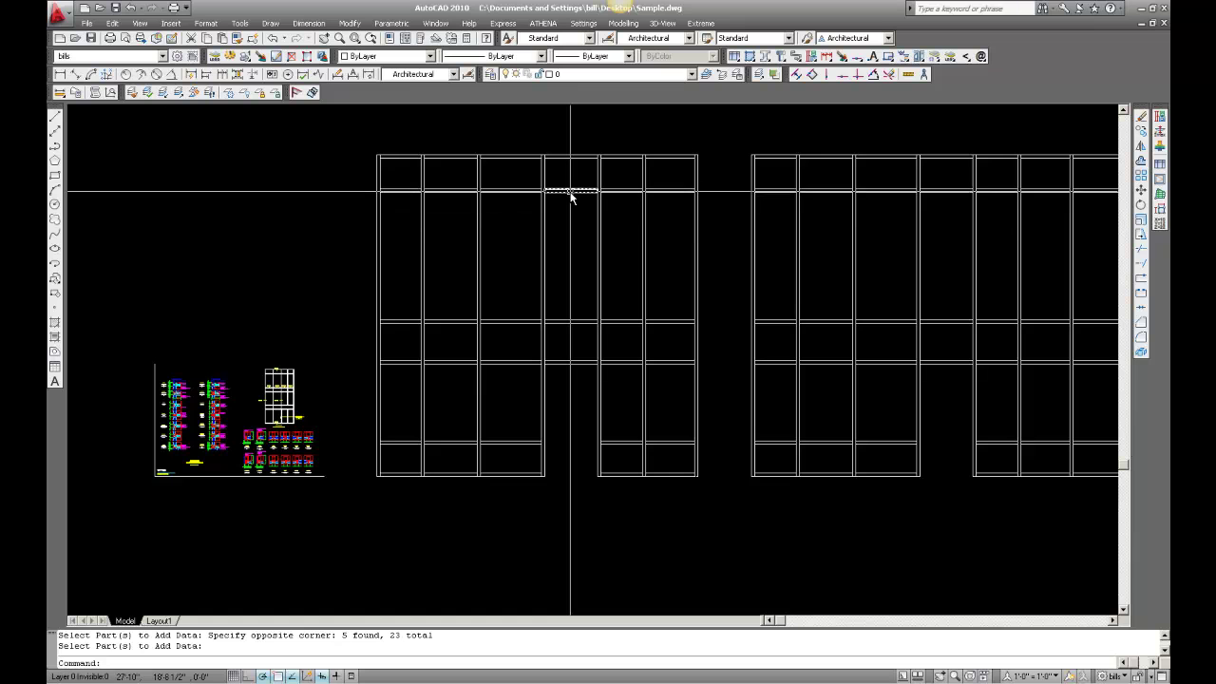
Set the assembly type to HEAD and add KW-001 with KYNAR finish, BRONZ colour, tag B.
key(Return)
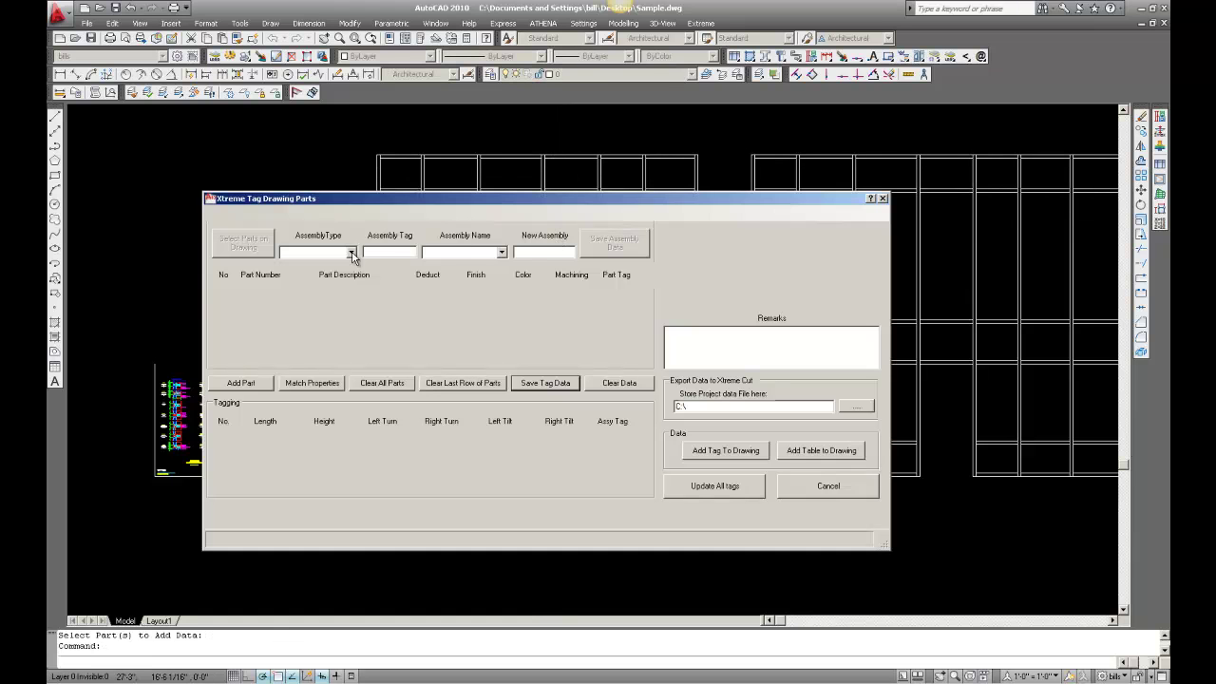
click(350, 252)
click(321, 300)
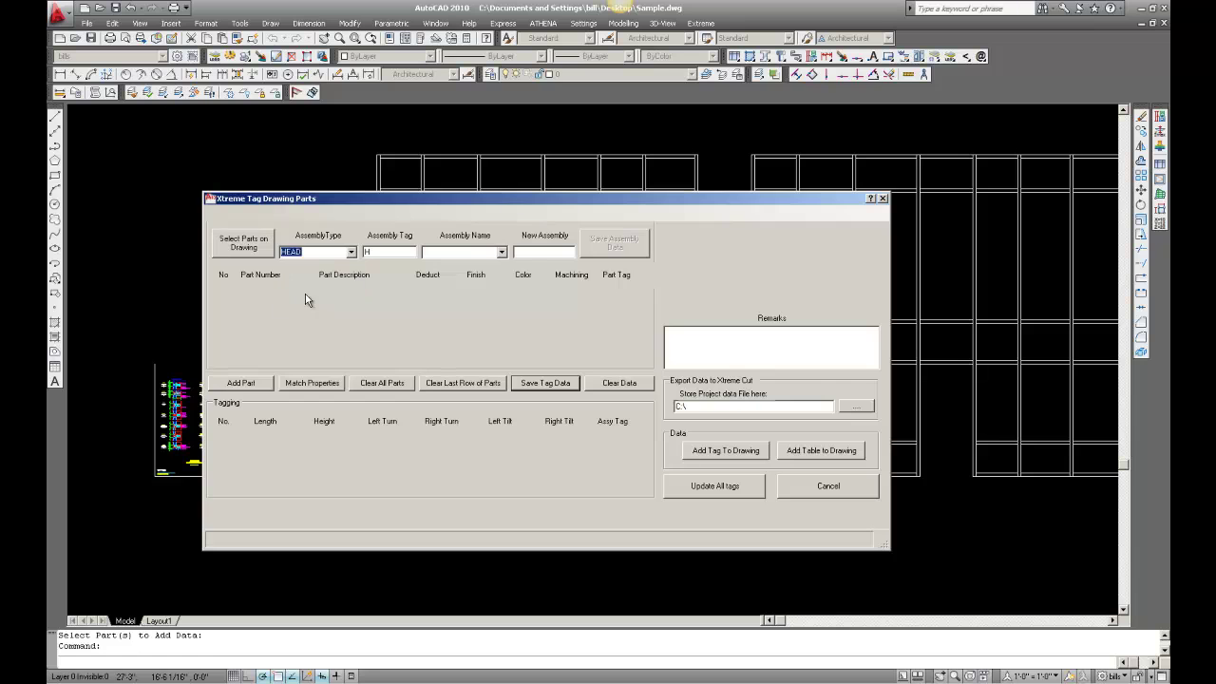
click(265, 384)
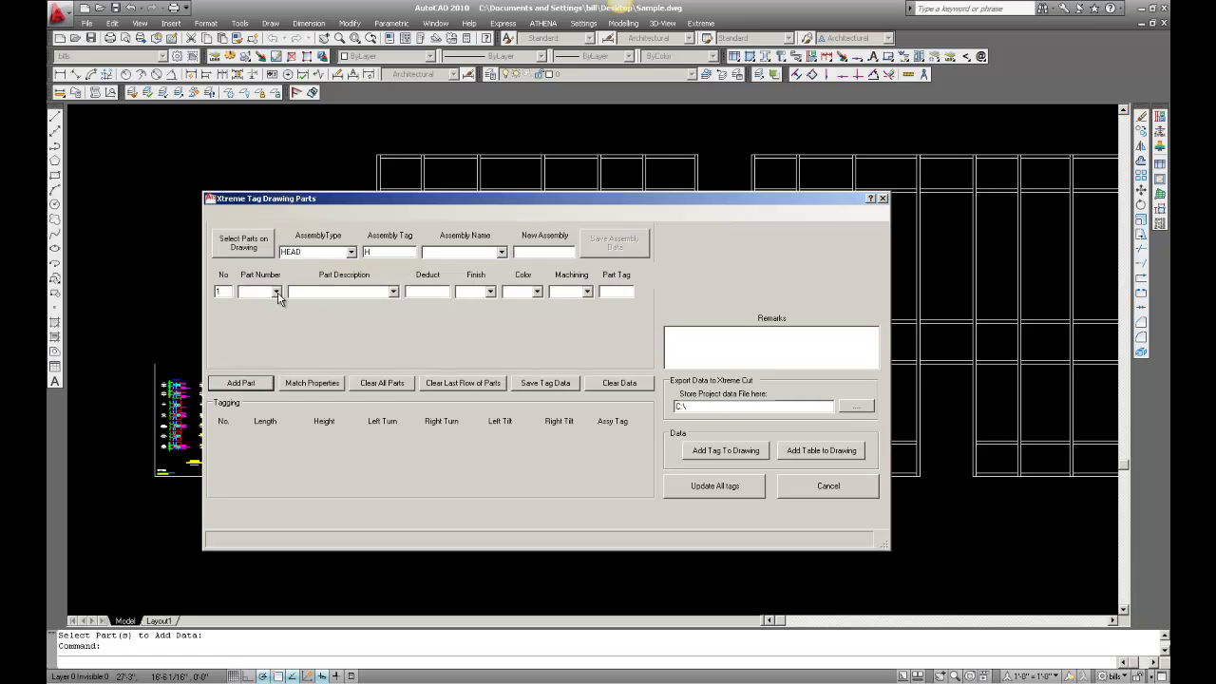
click(276, 292)
click(261, 307)
click(332, 292)
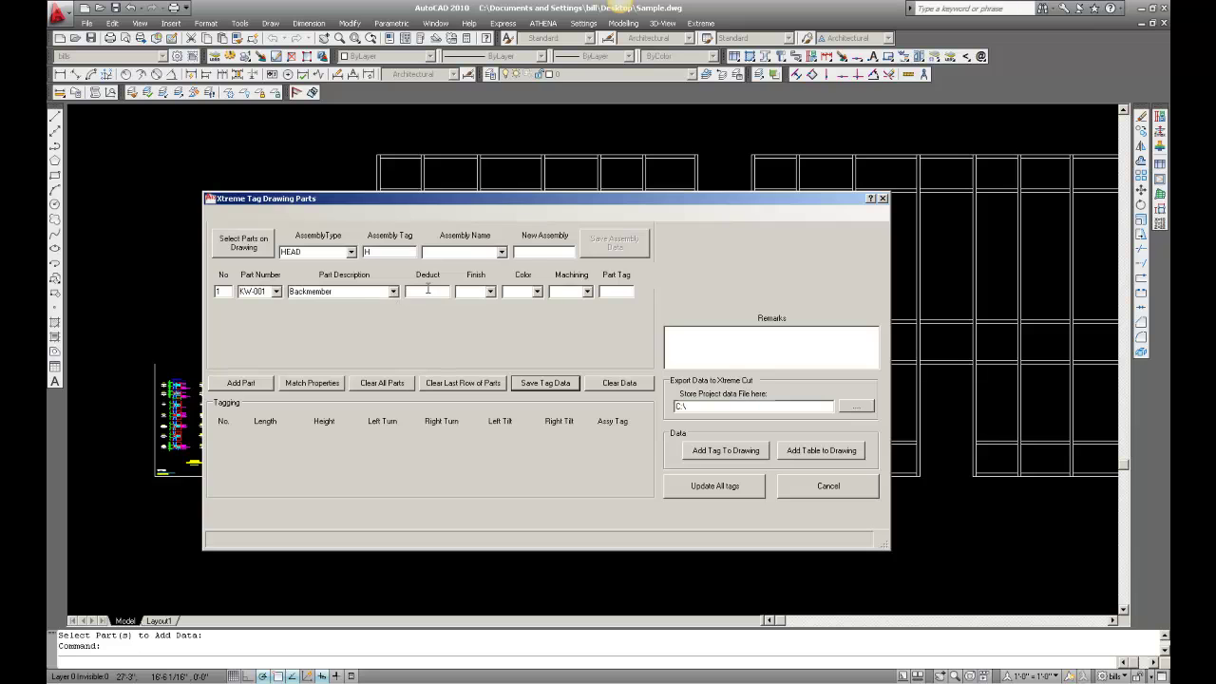
key(Tab)
text(KYNAR)
key(Tab)
text(BRONZ)
key(Tab)
key(Tab)
text(B)
Add a KW-002 Pressure Plate row with MILL finish and ALUM colour.
right_click(263, 283)
click(281, 286)
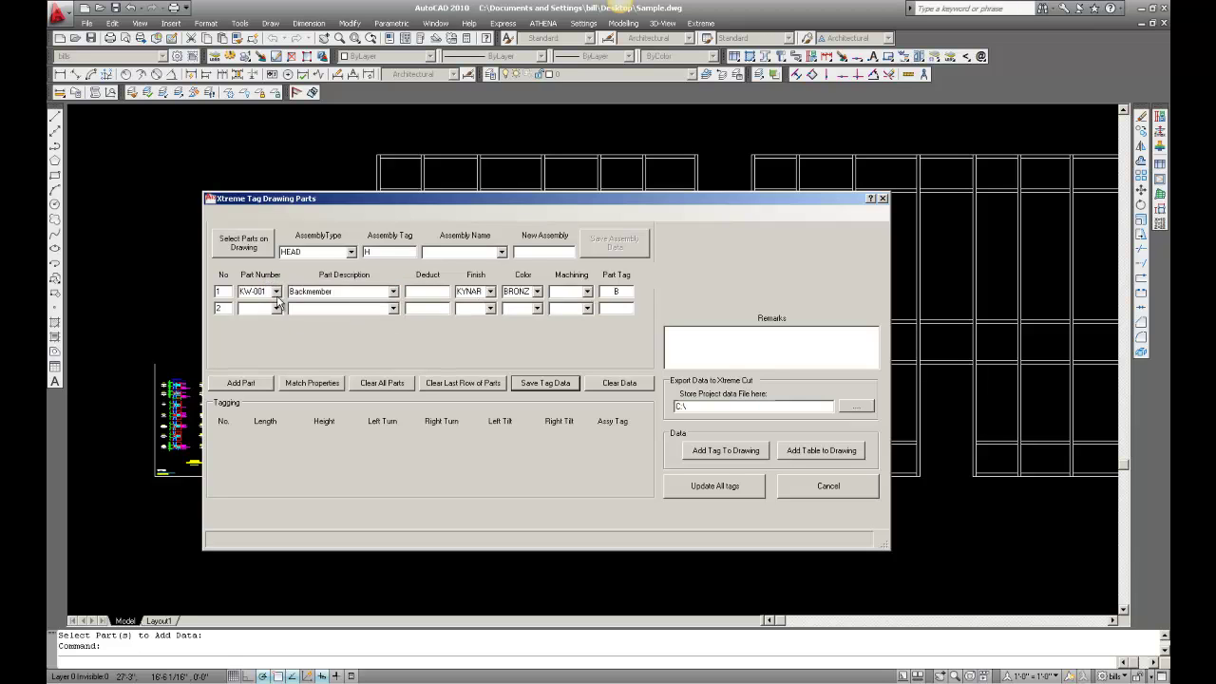
click(277, 308)
click(253, 329)
click(468, 309)
text(MILL)
key(Tab)
text(ALUM)
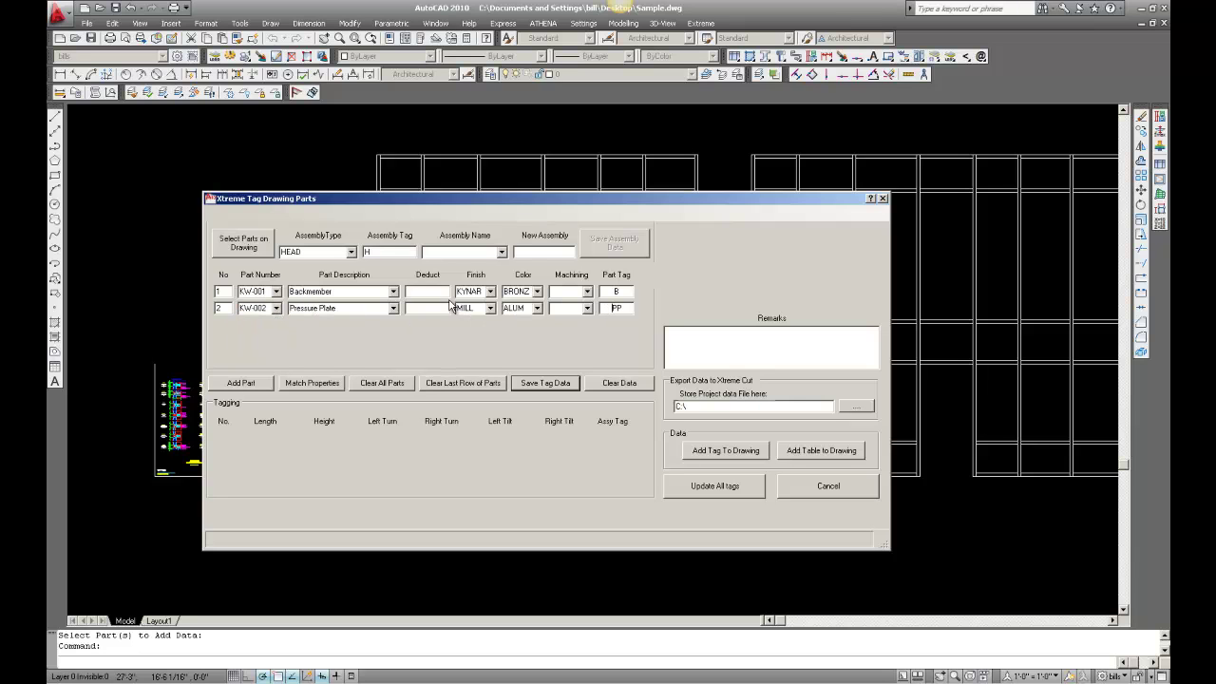
Add a KW-003 Cover row with KYNAR finish.
right_click(266, 284)
click(281, 287)
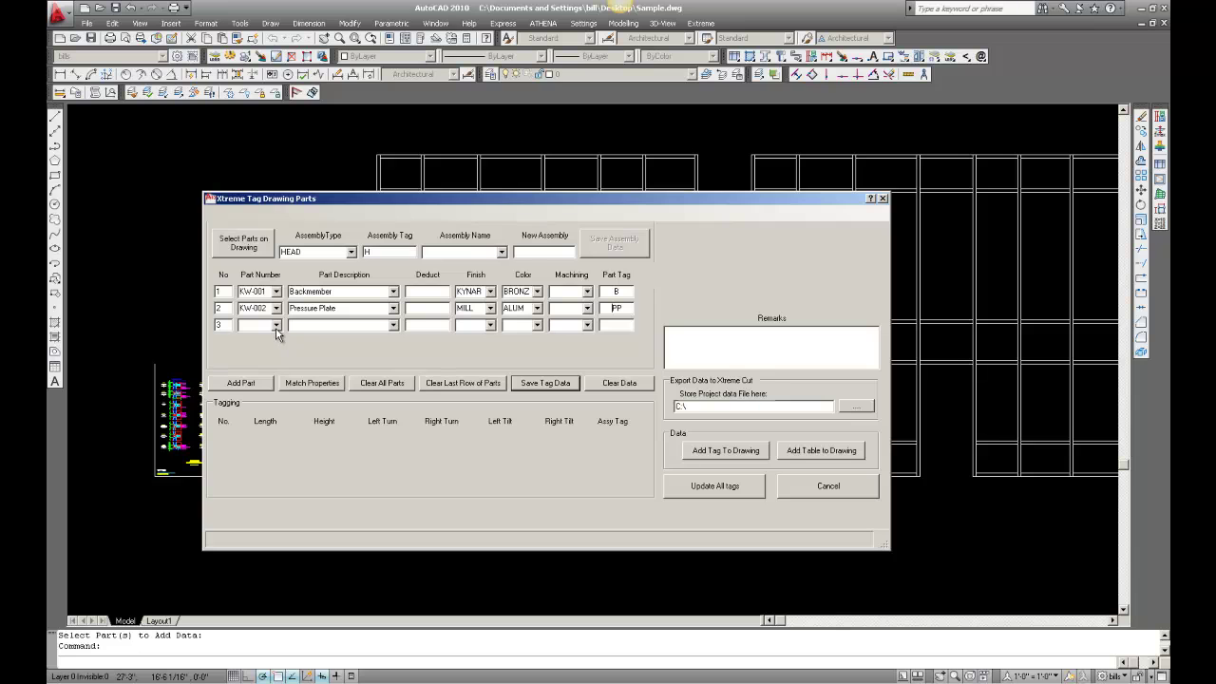
click(276, 325)
click(253, 356)
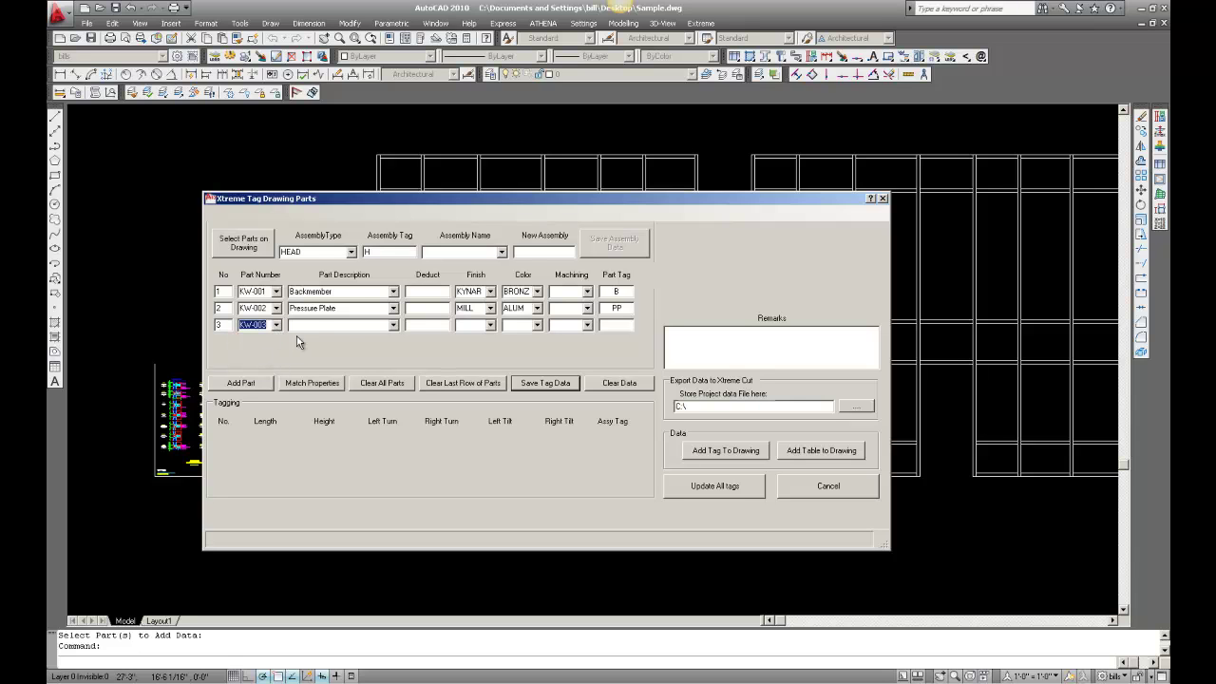
click(466, 325)
text(KYNAR)
key(Tab)
Give the Cover BRONZ colour, then tag the six top head rails with HEAD data (B1, PP1, C1).
text(BRONZ)
click(243, 243)
click(350, 139)
click(706, 170)
key(Return)
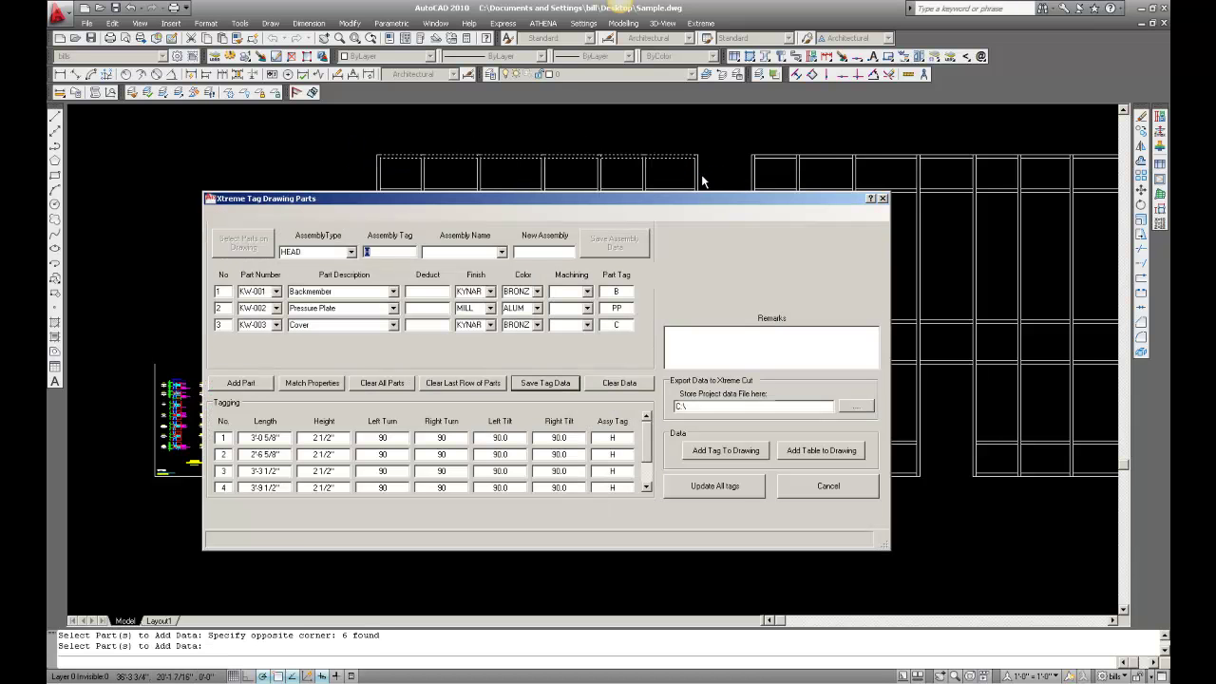
click(563, 383)
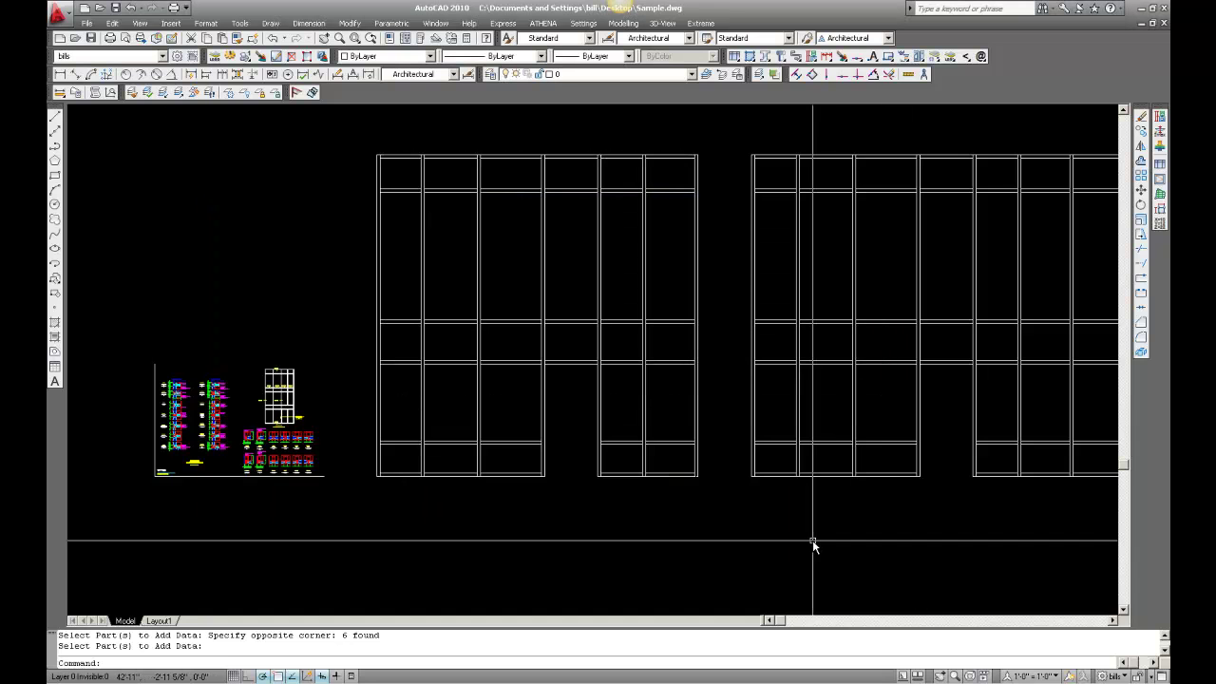
Bring back the tag form, set the assembly type to JAMB and add a first part row.
key(Return)
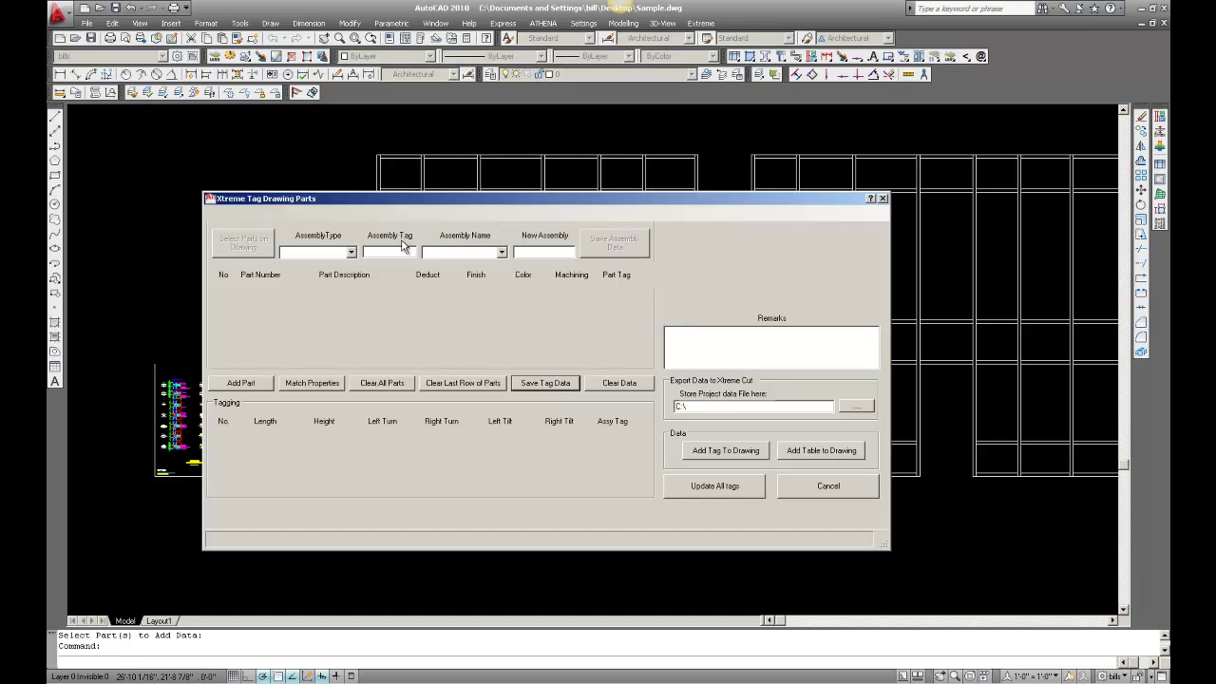
click(352, 253)
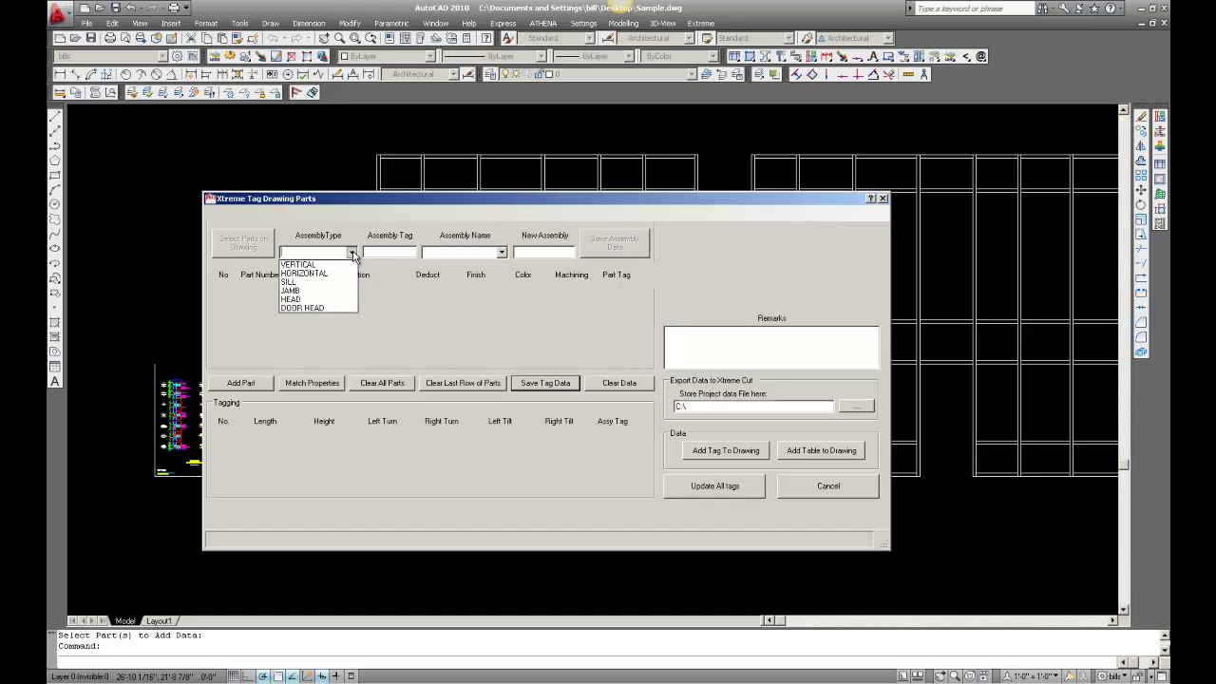
click(311, 292)
right_click(265, 279)
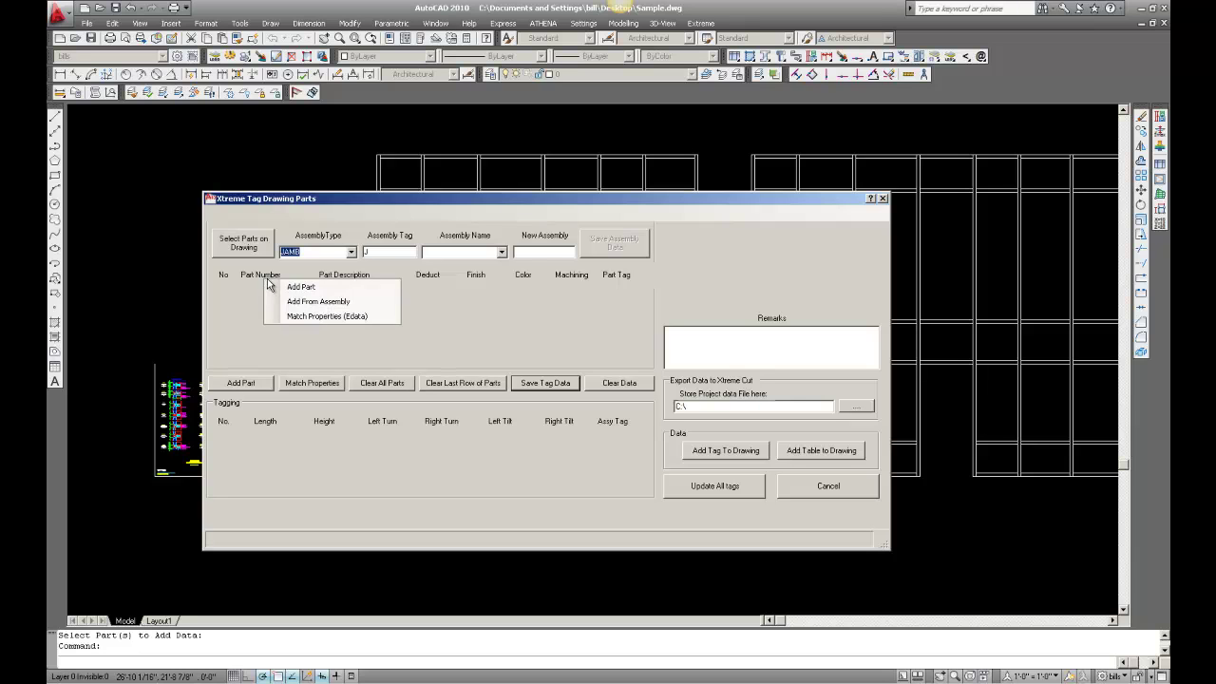
click(290, 287)
Fill row 1 with new part KW-007 Backmember, KYNAR finish and BRONZE colour.
click(276, 291)
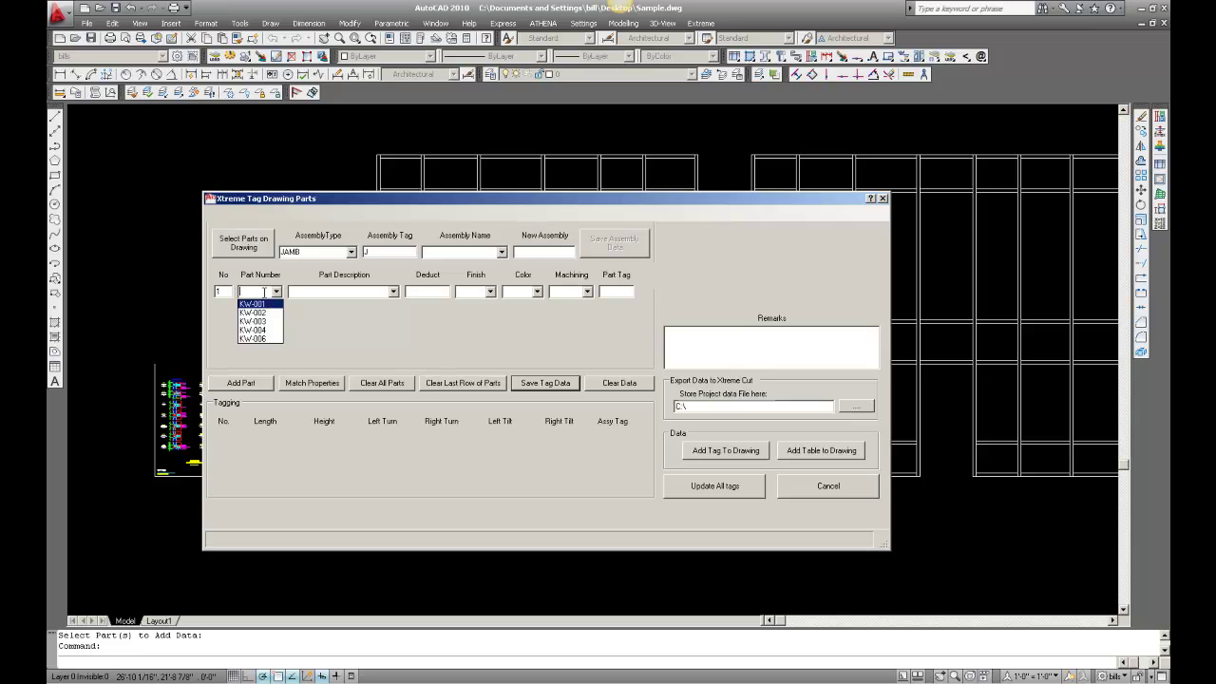
click(265, 292)
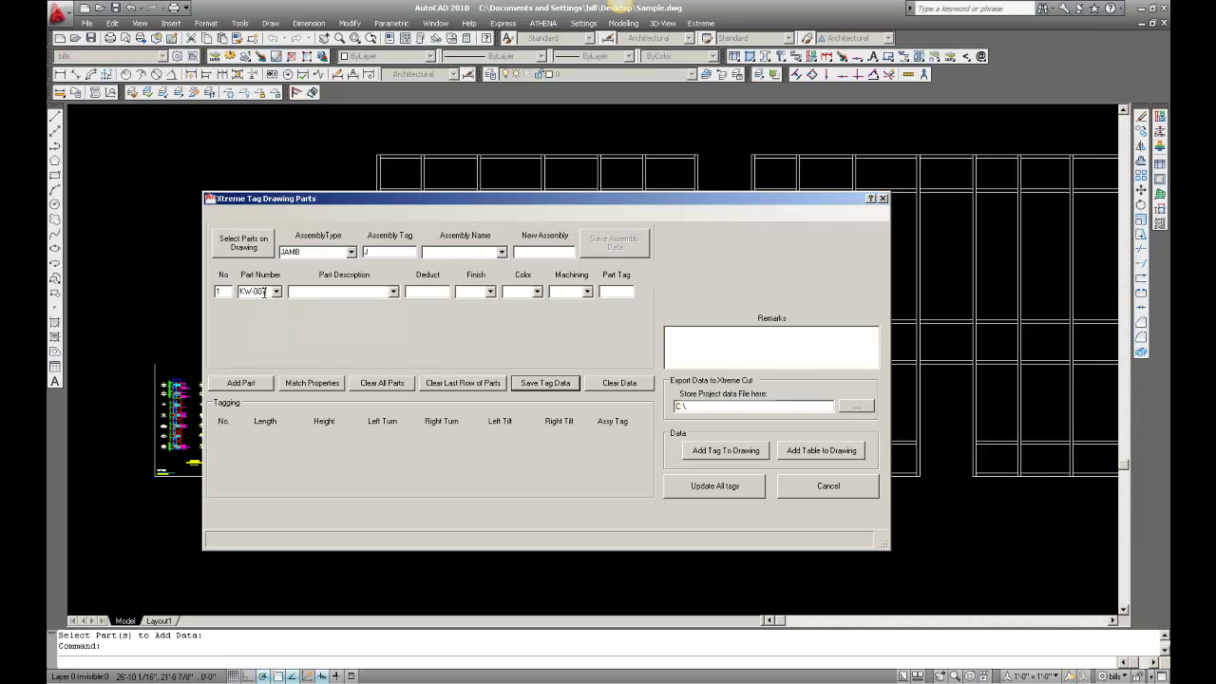
text(KW-007)
click(392, 292)
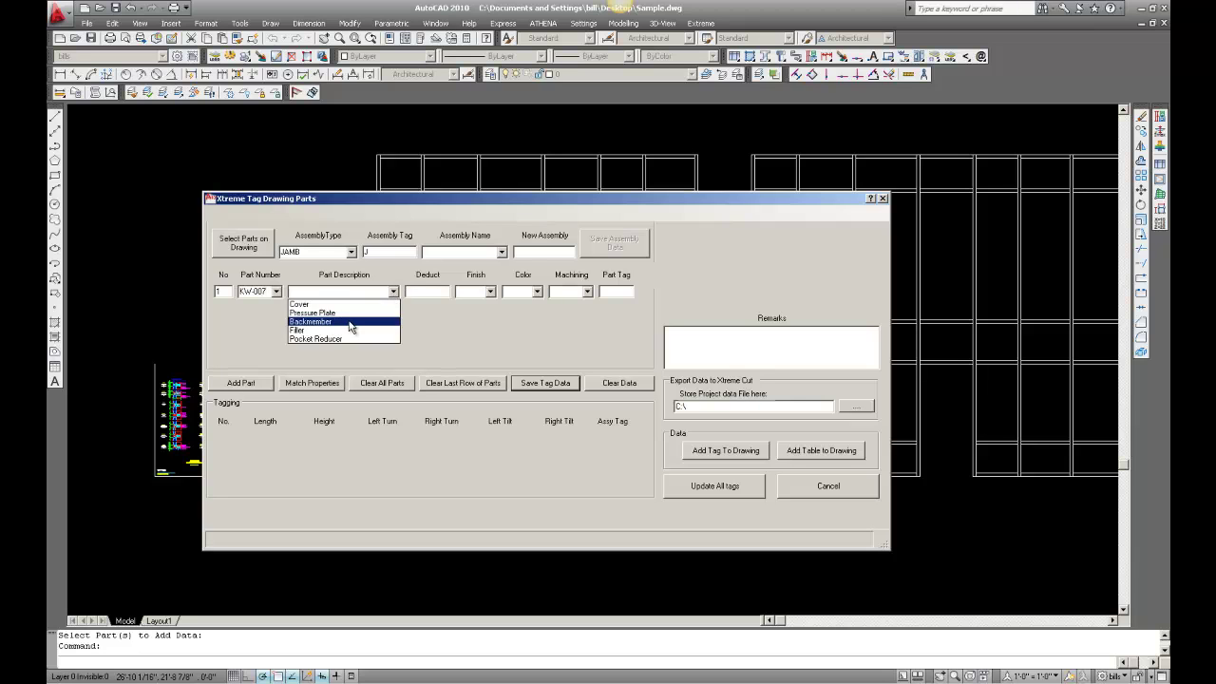
click(350, 323)
click(489, 292)
click(485, 316)
click(489, 291)
click(491, 309)
click(537, 291)
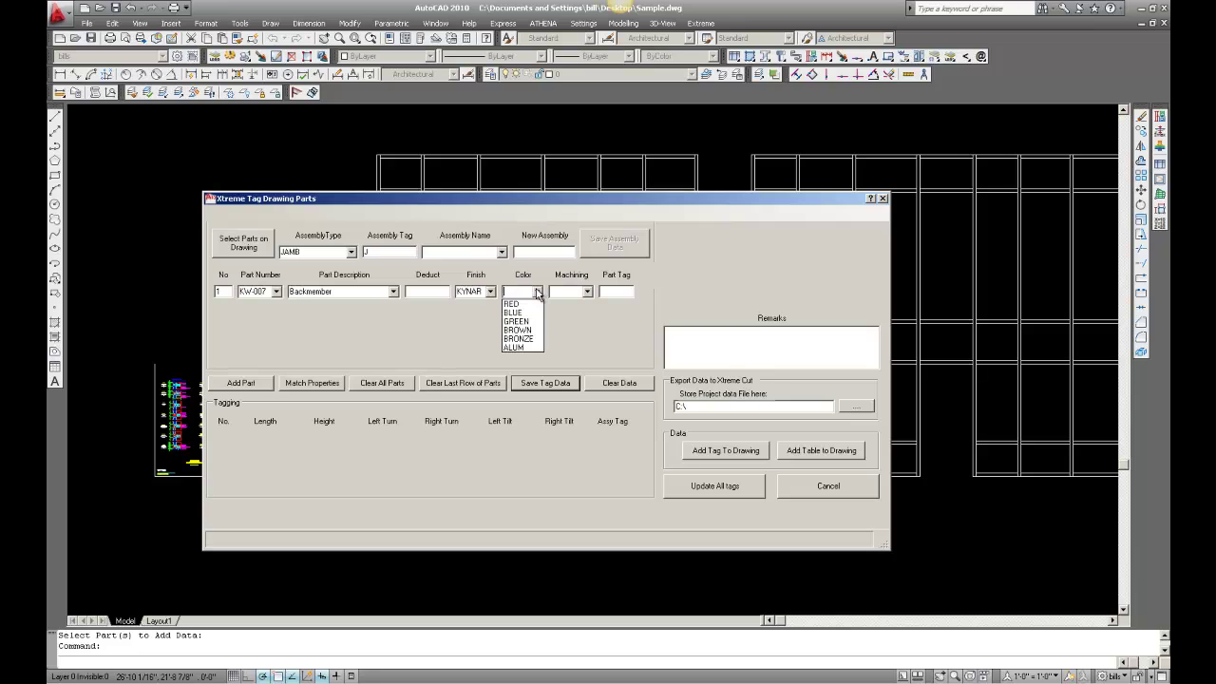
click(518, 338)
click(614, 292)
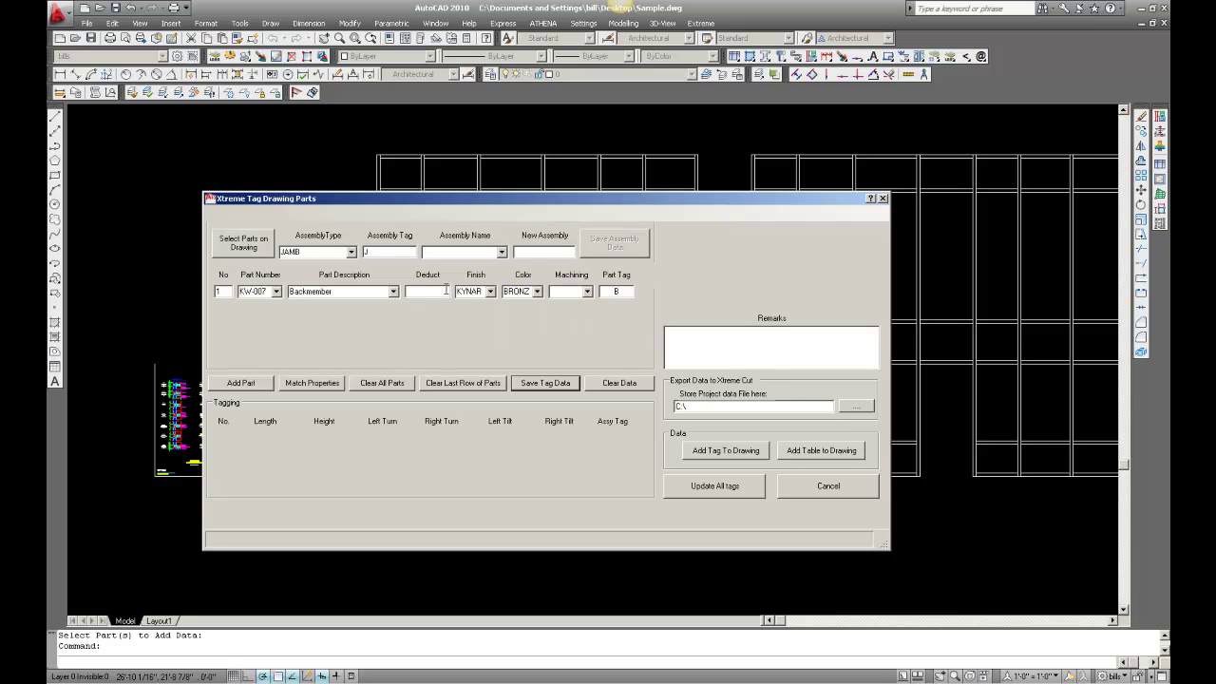
Add KW-002 Pressure Plate as the second part row.
right_click(358, 279)
click(378, 287)
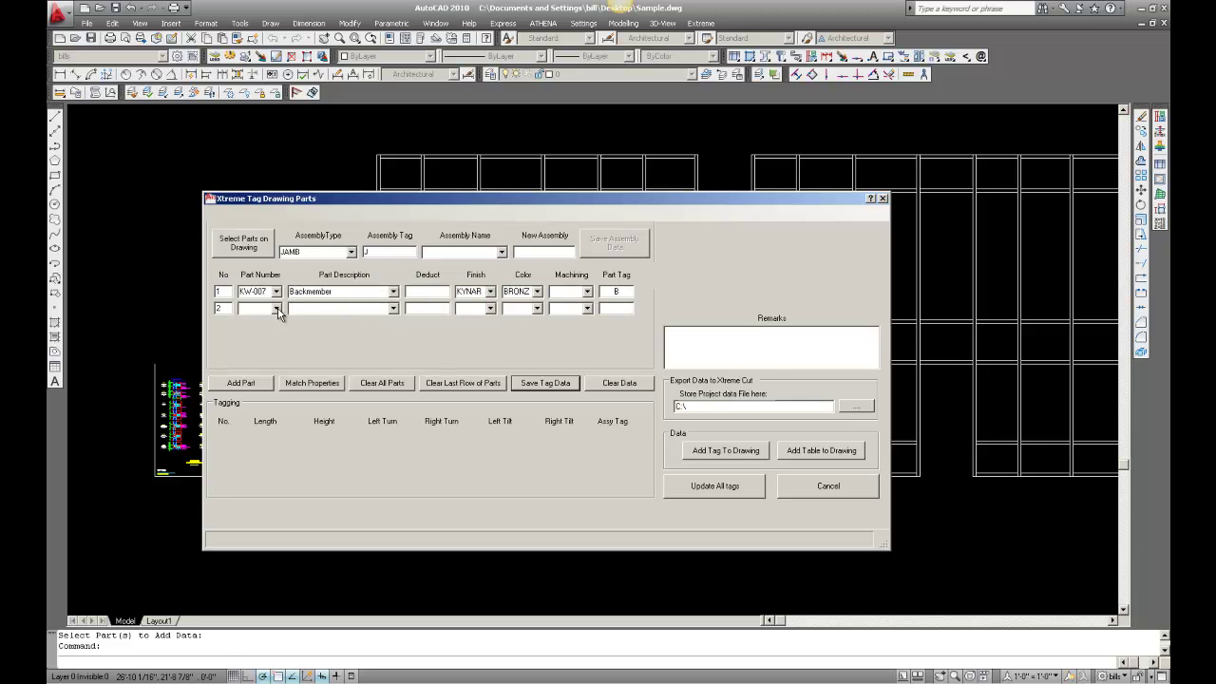
click(277, 309)
click(271, 329)
key(Tab)
Add KW-003 Cover as the third row and clear its -1/16" deduct.
right_click(266, 275)
click(297, 283)
click(277, 325)
click(264, 356)
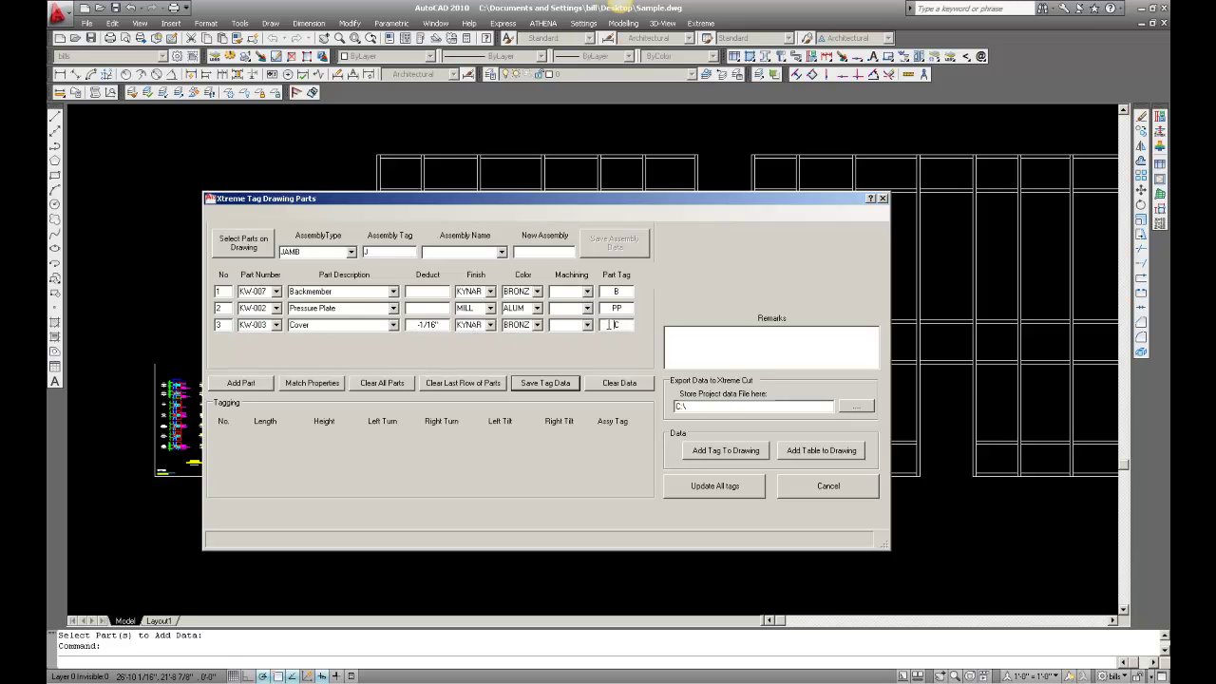
click(410, 325)
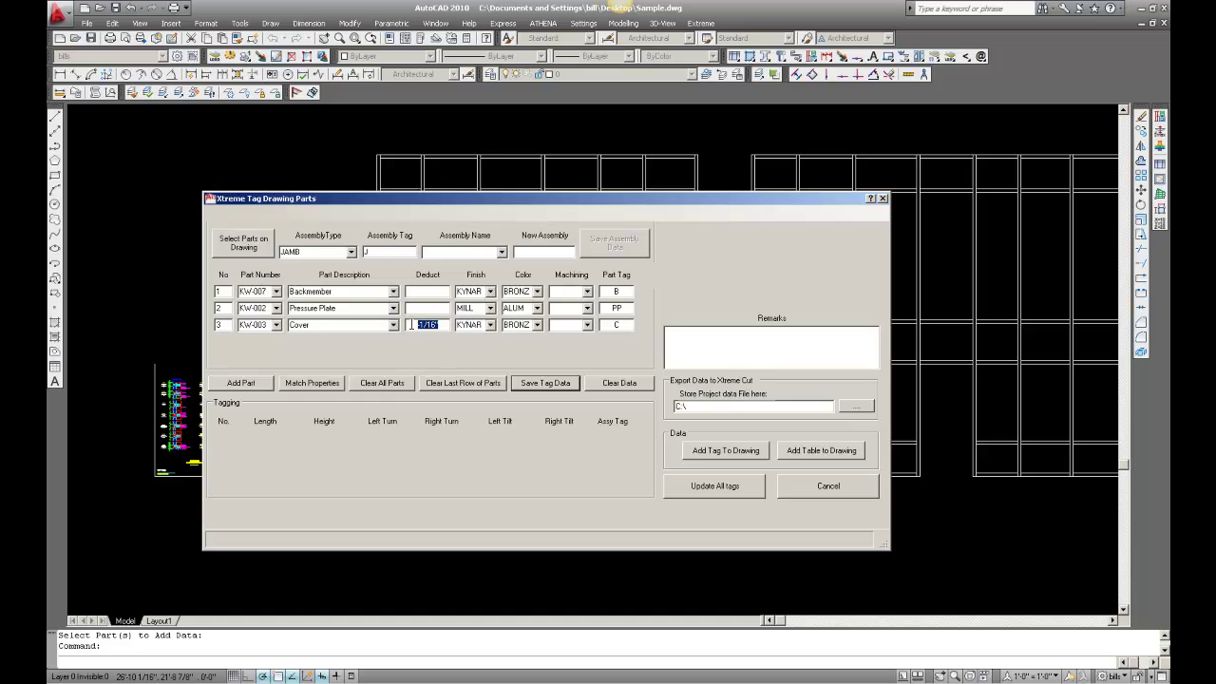
Tag the left and right outer jamb members with the JAMB data and end the command.
click(256, 245)
click(378, 242)
click(427, 263)
click(704, 257)
click(684, 251)
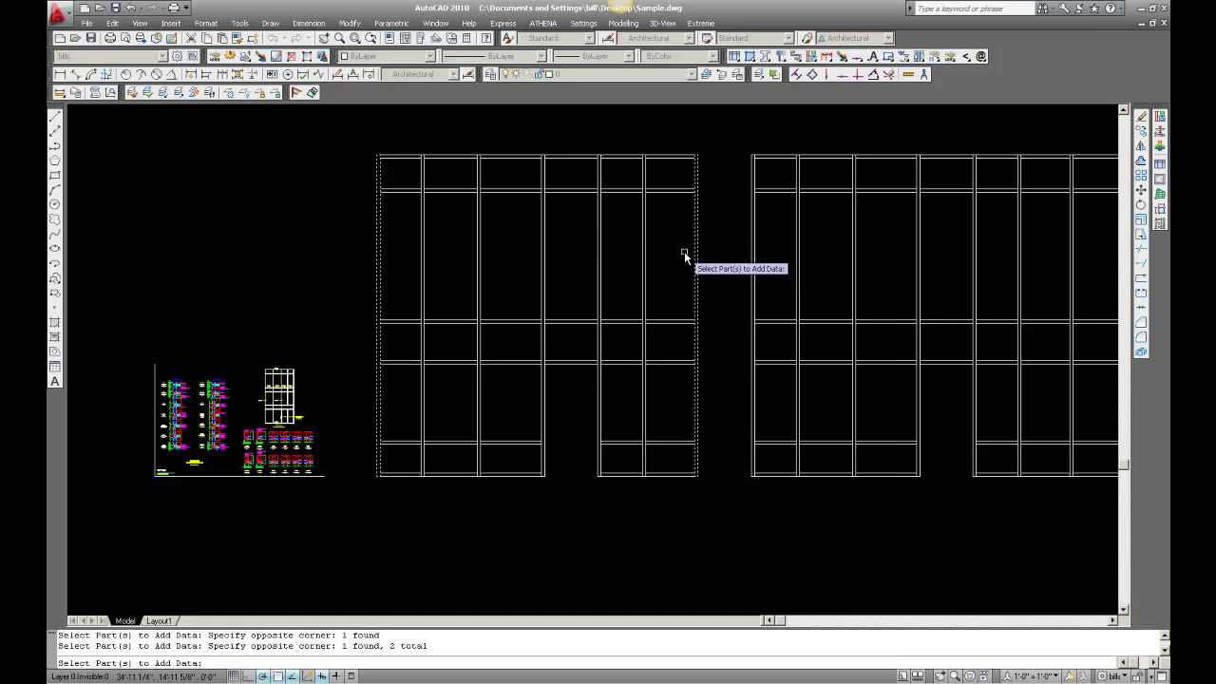
key(Return)
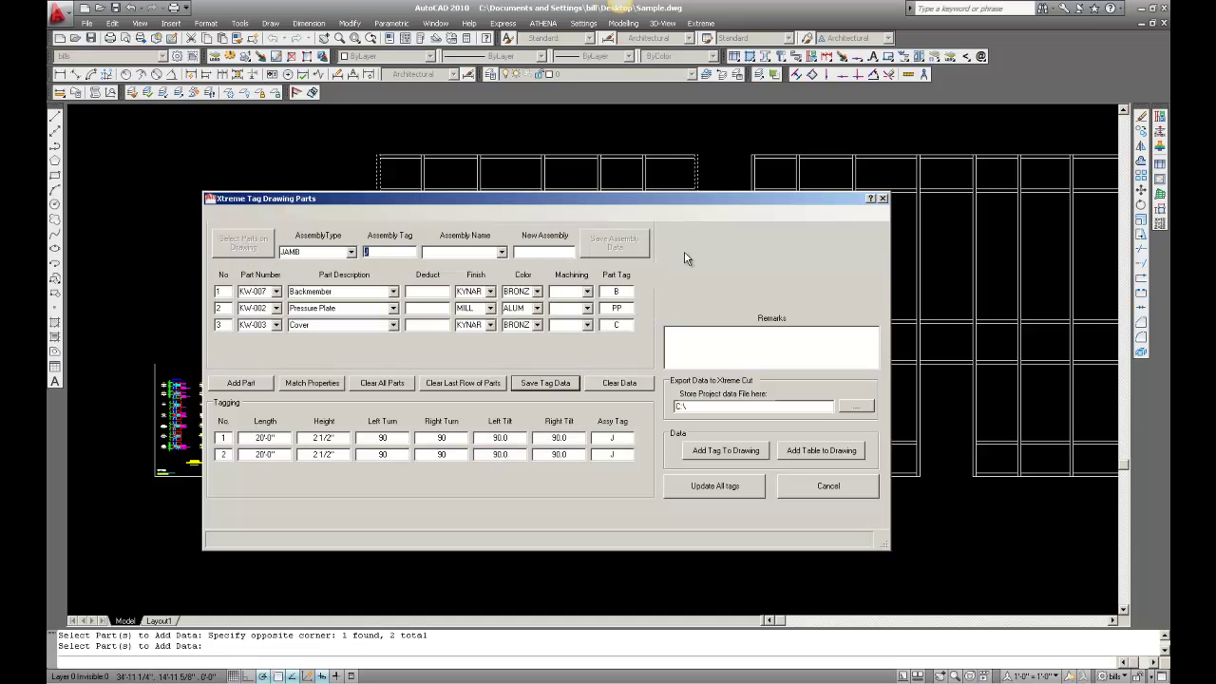
click(544, 383)
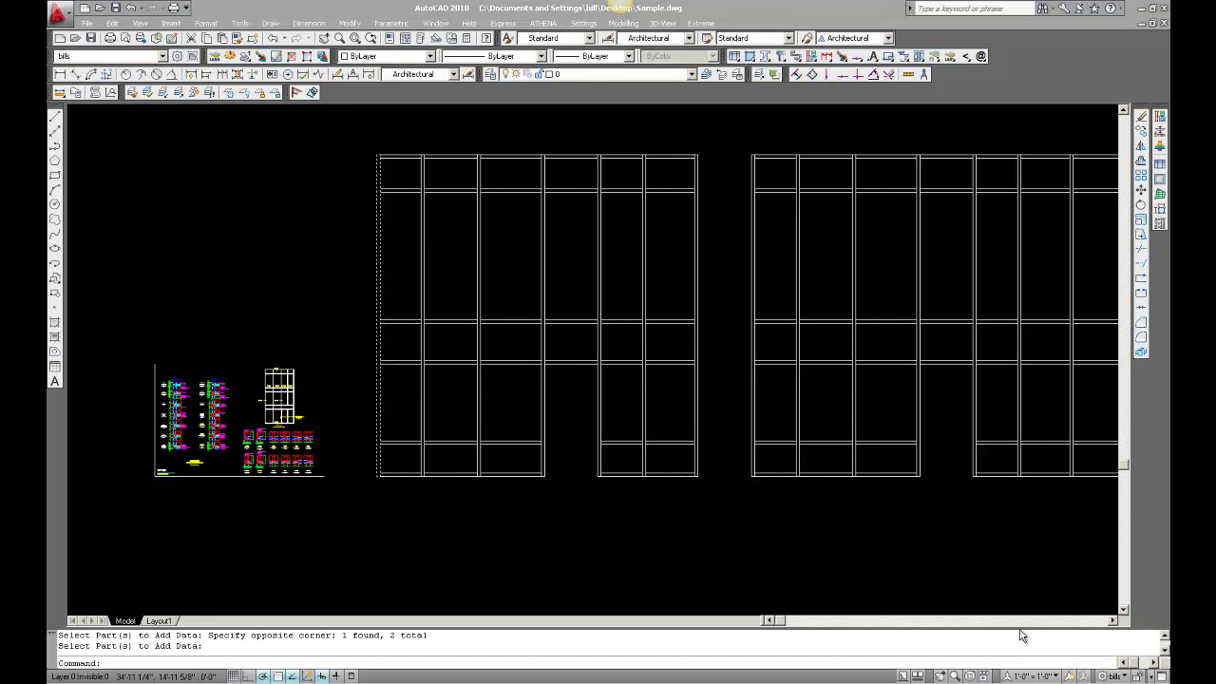
key(Return)
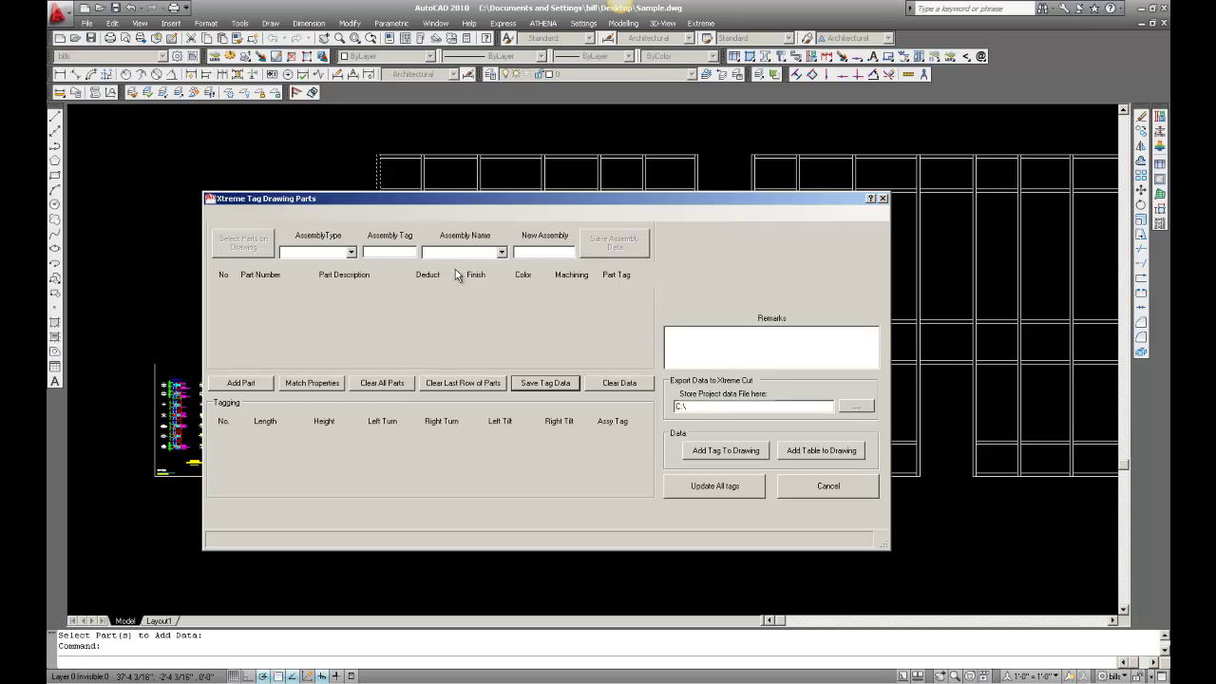
Set the assembly type to VERTICAL and add KW-008 Backmember with KYNAR finish, BRONZ colour.
click(351, 252)
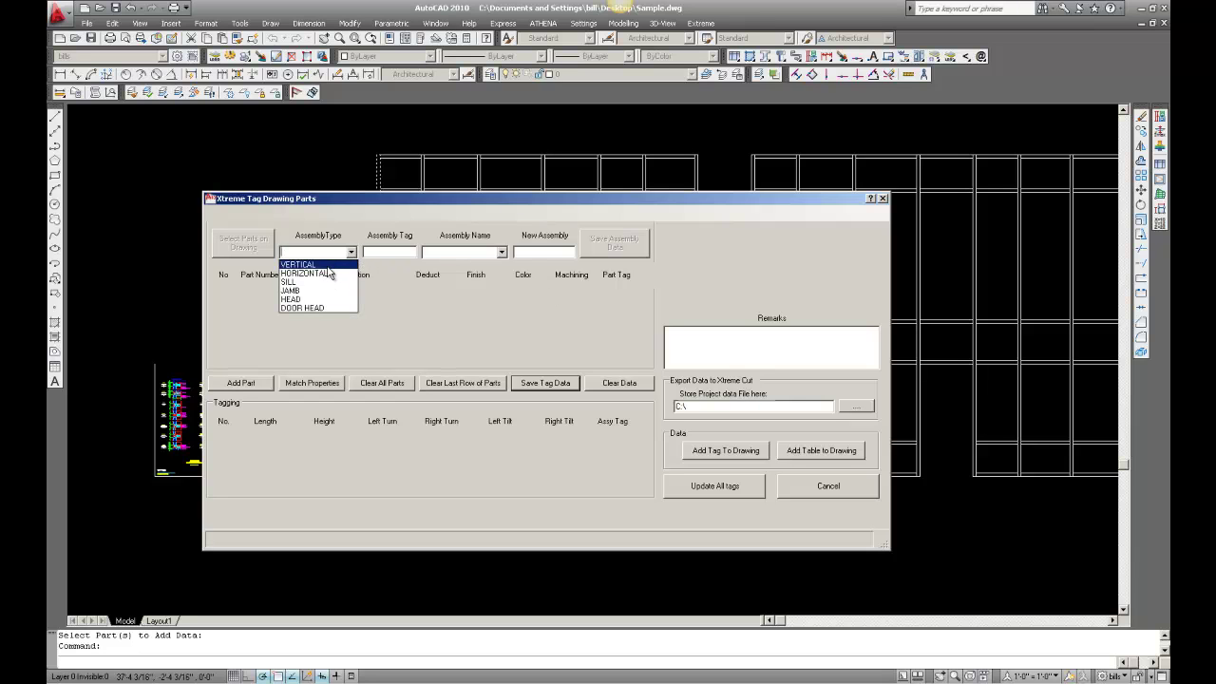
click(323, 259)
right_click(269, 278)
click(285, 282)
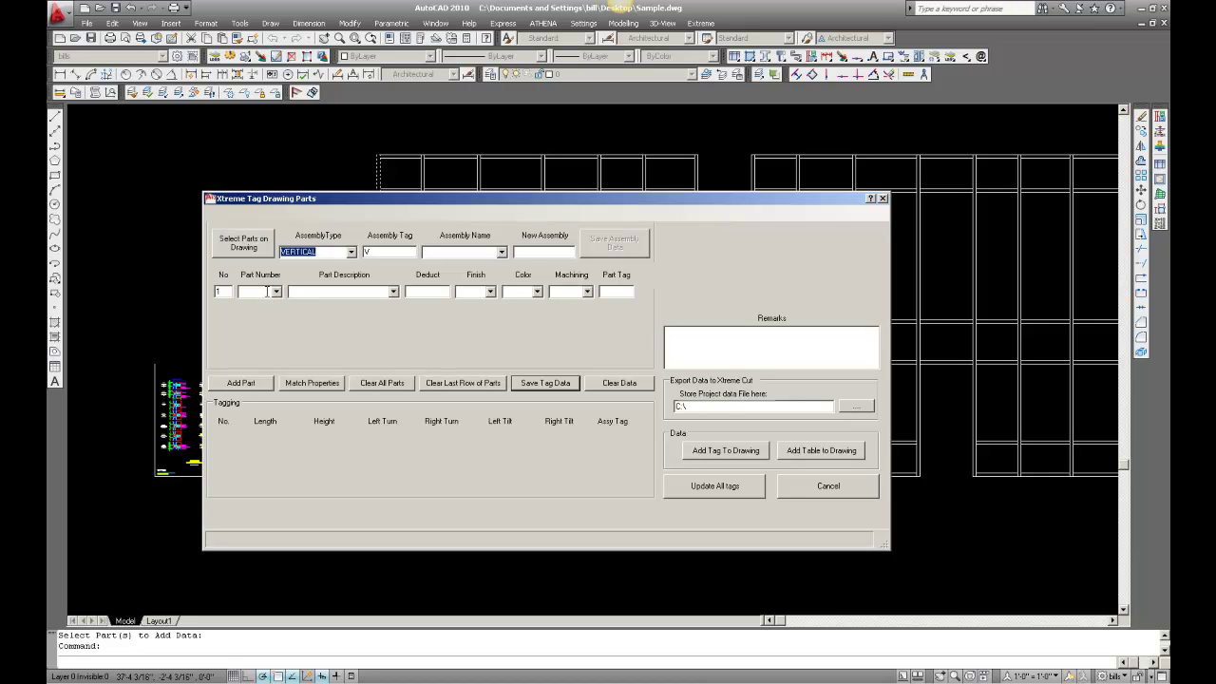
click(266, 292)
click(394, 292)
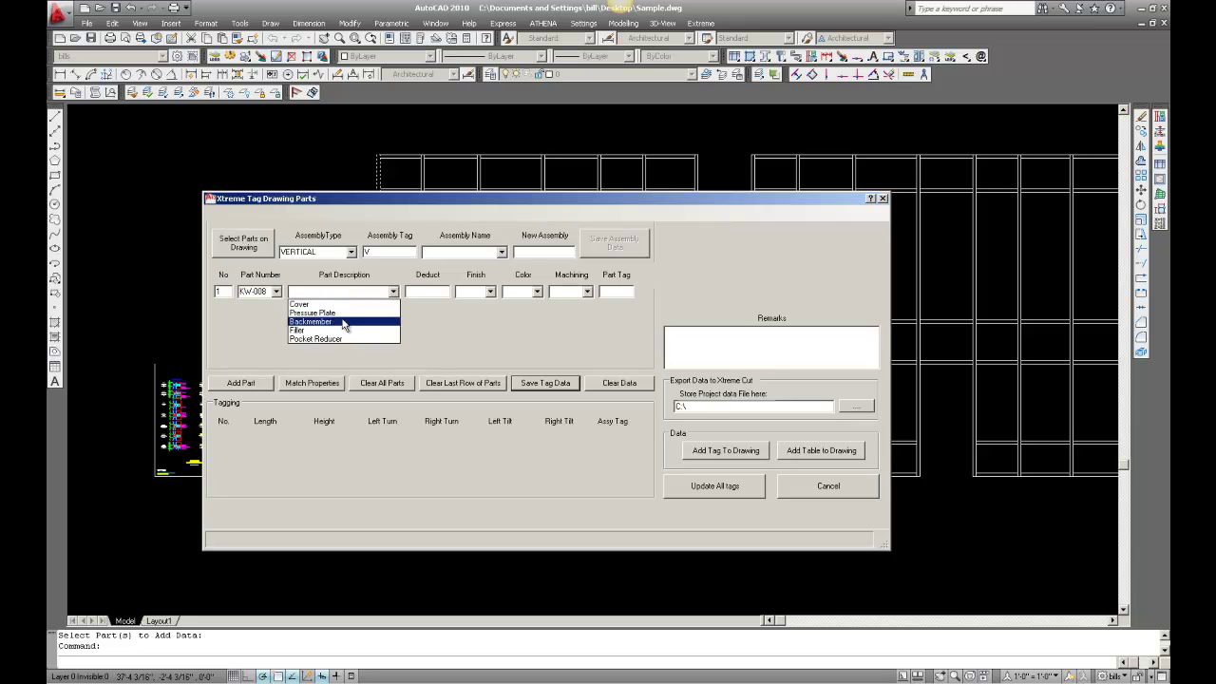
click(376, 327)
click(490, 292)
click(496, 304)
click(531, 292)
click(517, 334)
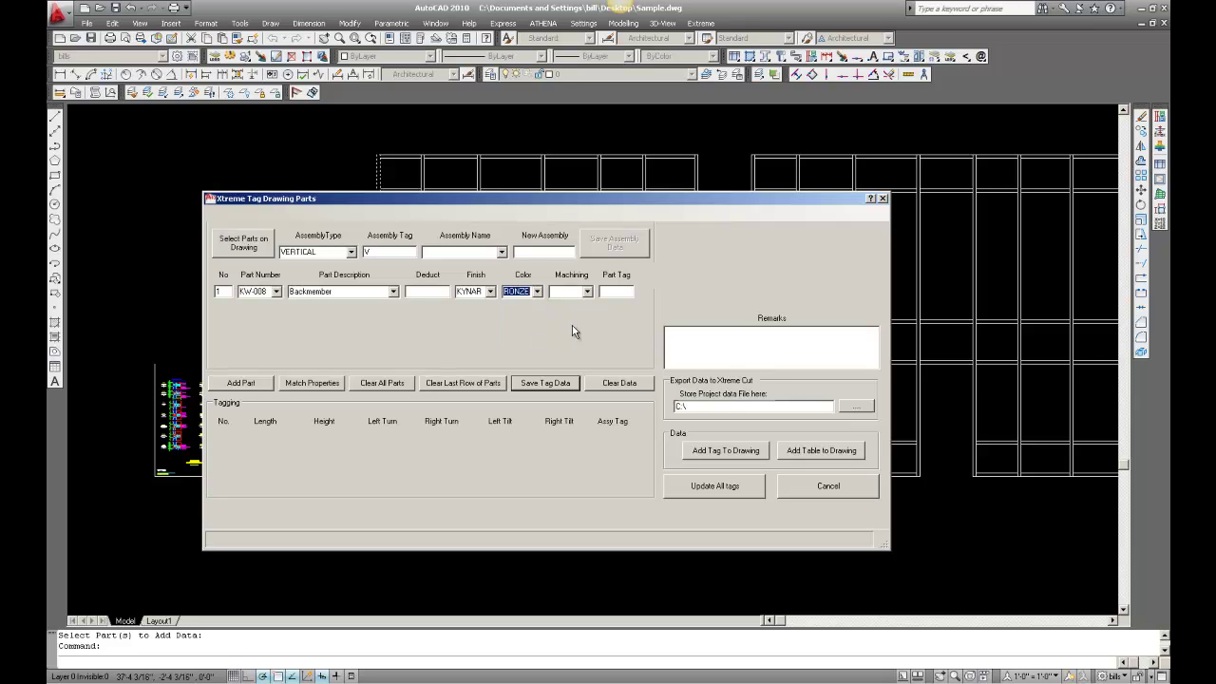
click(618, 292)
Add a second Backmember row, KW-009, with KYNAR finish, BRONZ colour and tag B.
right_click(266, 280)
click(301, 286)
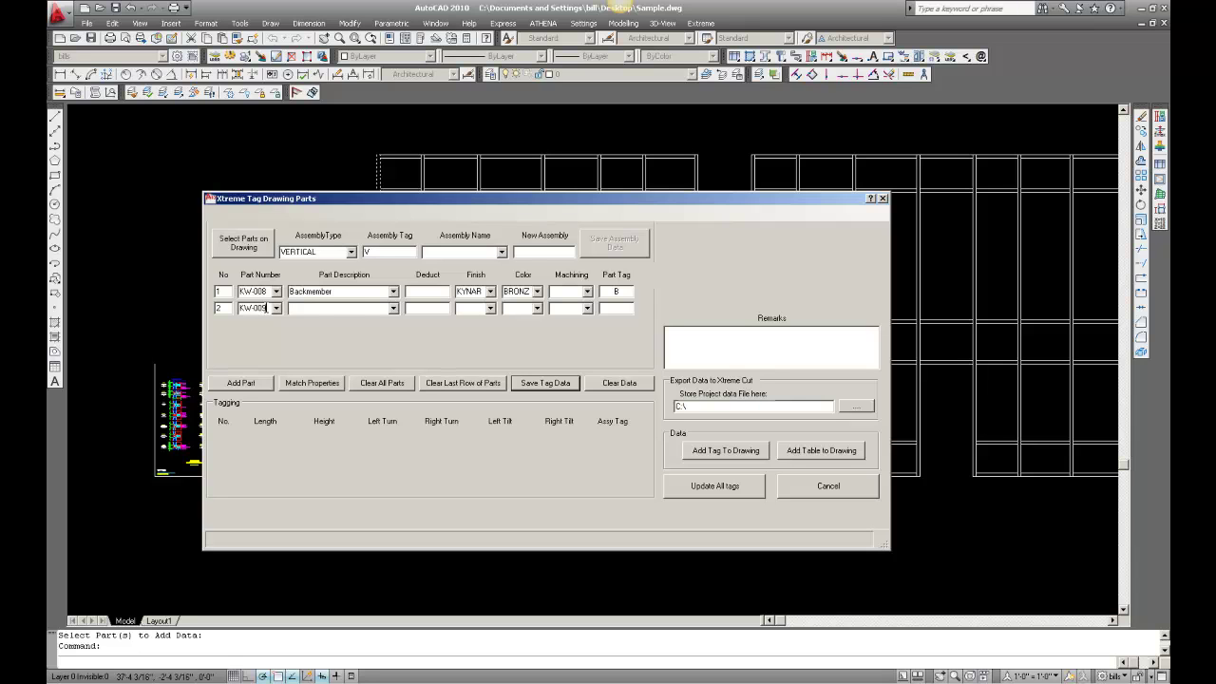
click(395, 310)
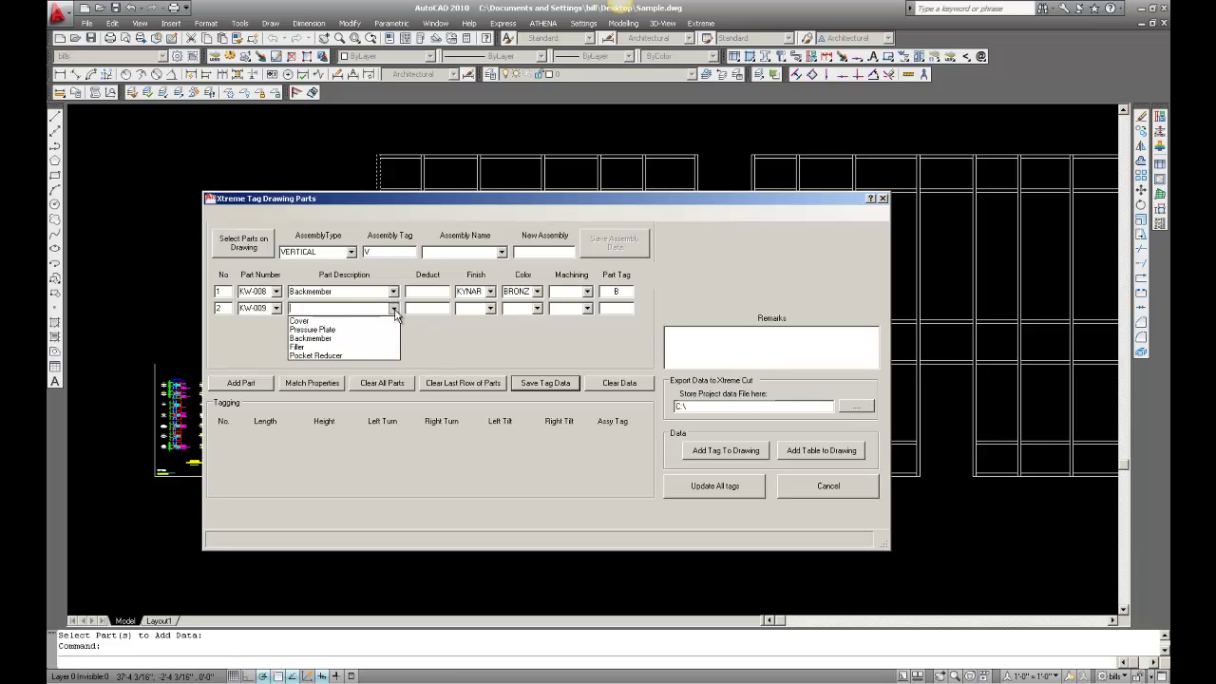
click(366, 338)
click(490, 309)
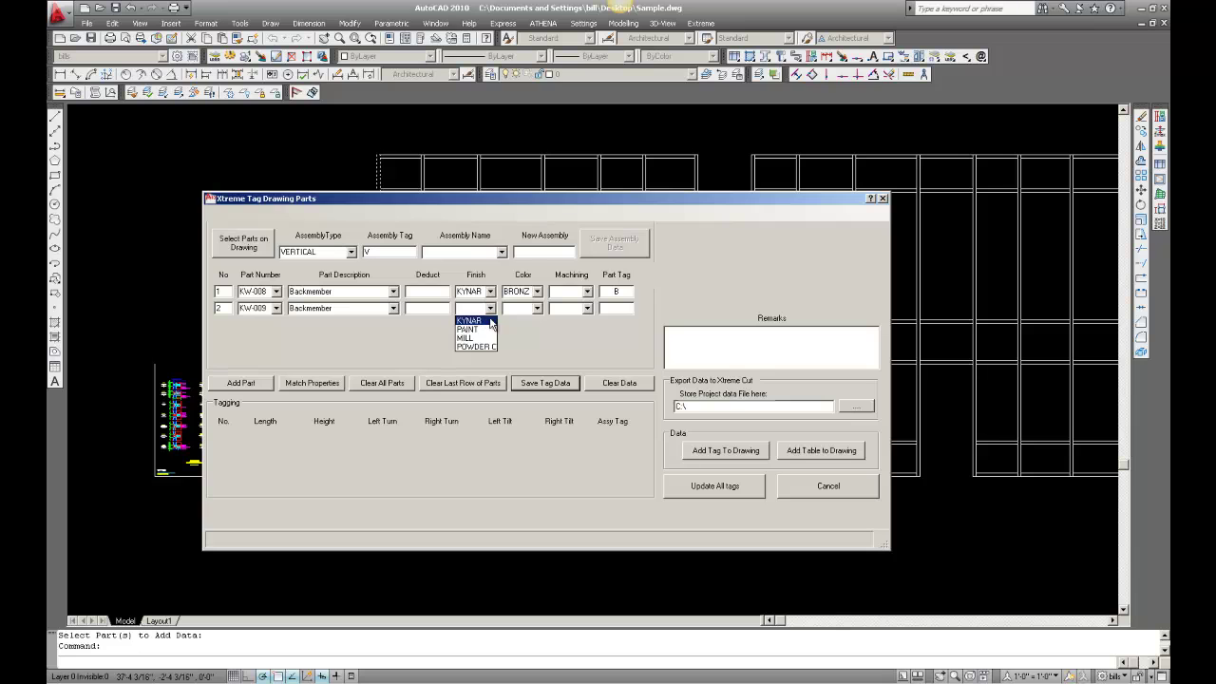
click(472, 322)
click(537, 309)
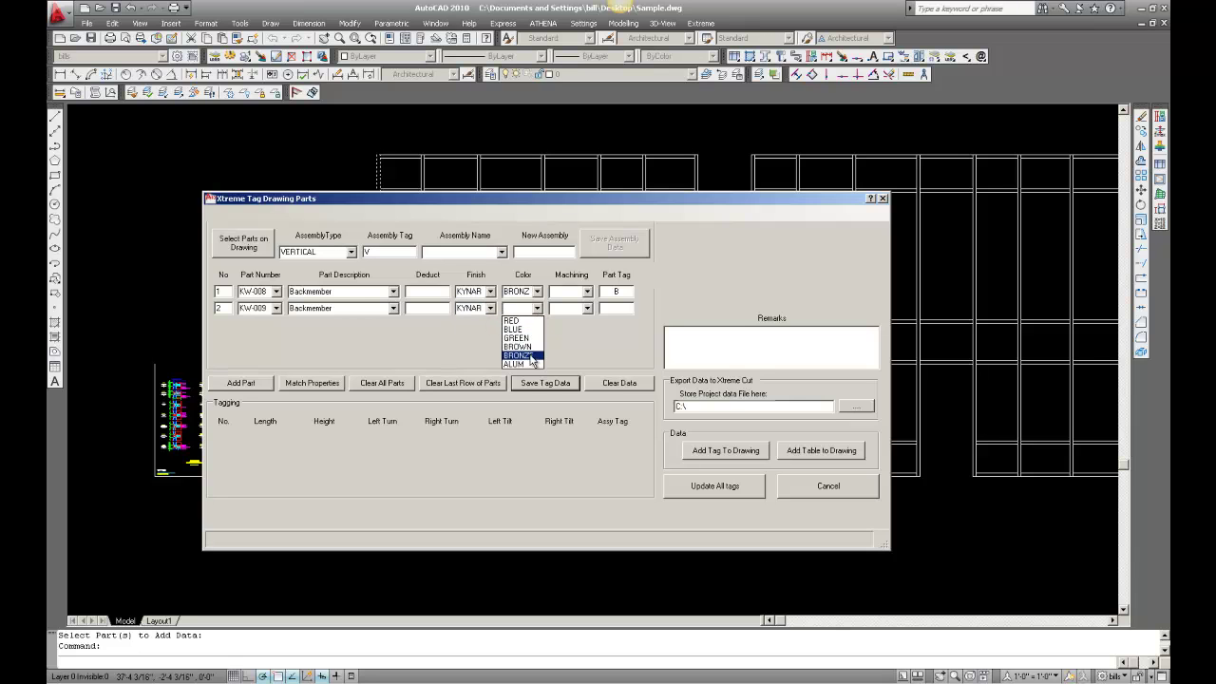
click(530, 357)
click(619, 308)
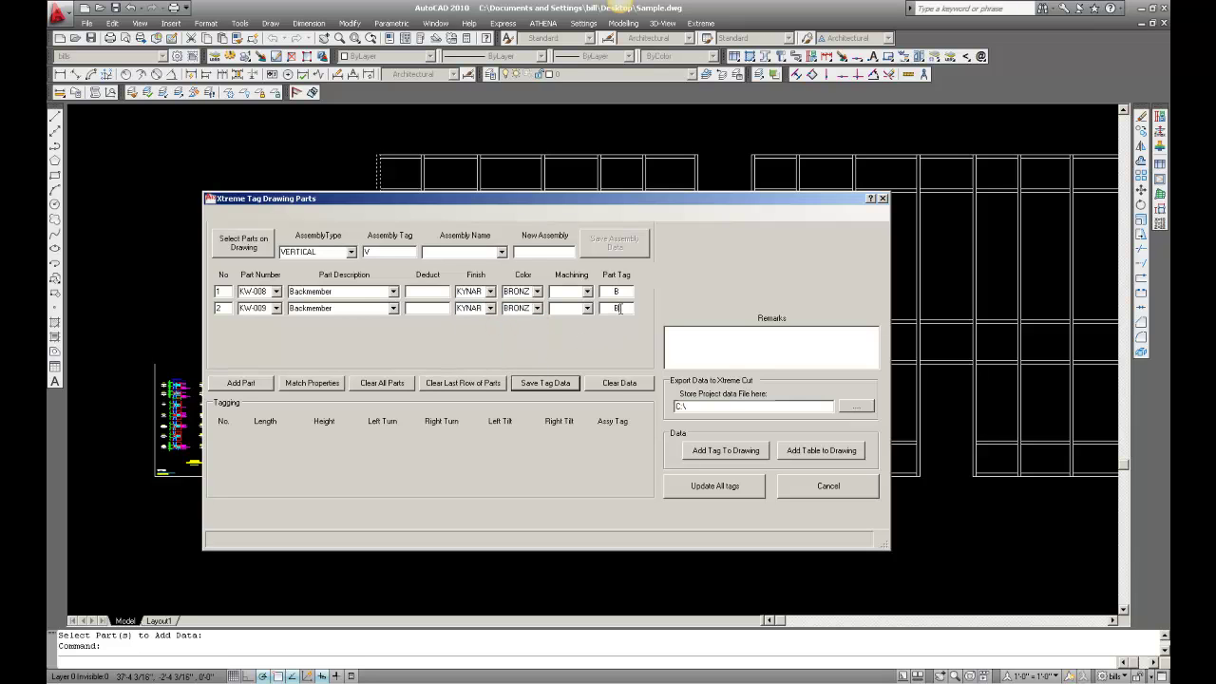
text(B)
Add KW-006 Pressure Plate and KW-003 Cover as the third and fourth rows.
right_click(276, 281)
click(290, 287)
click(276, 325)
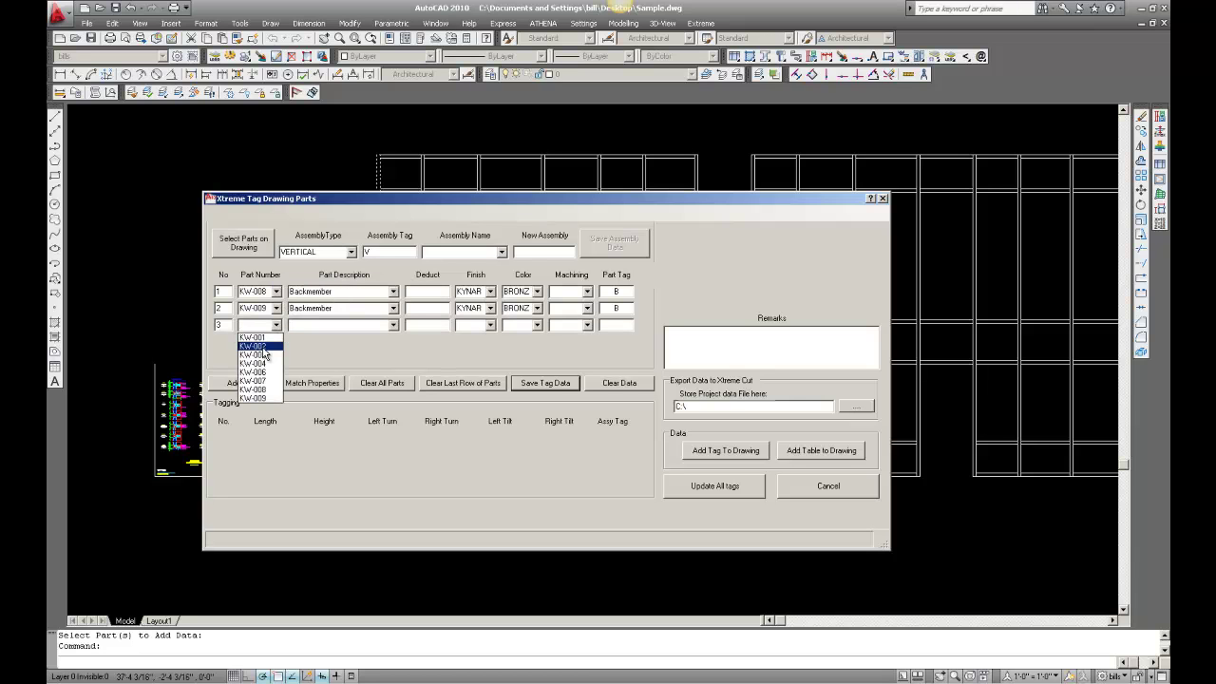
click(264, 365)
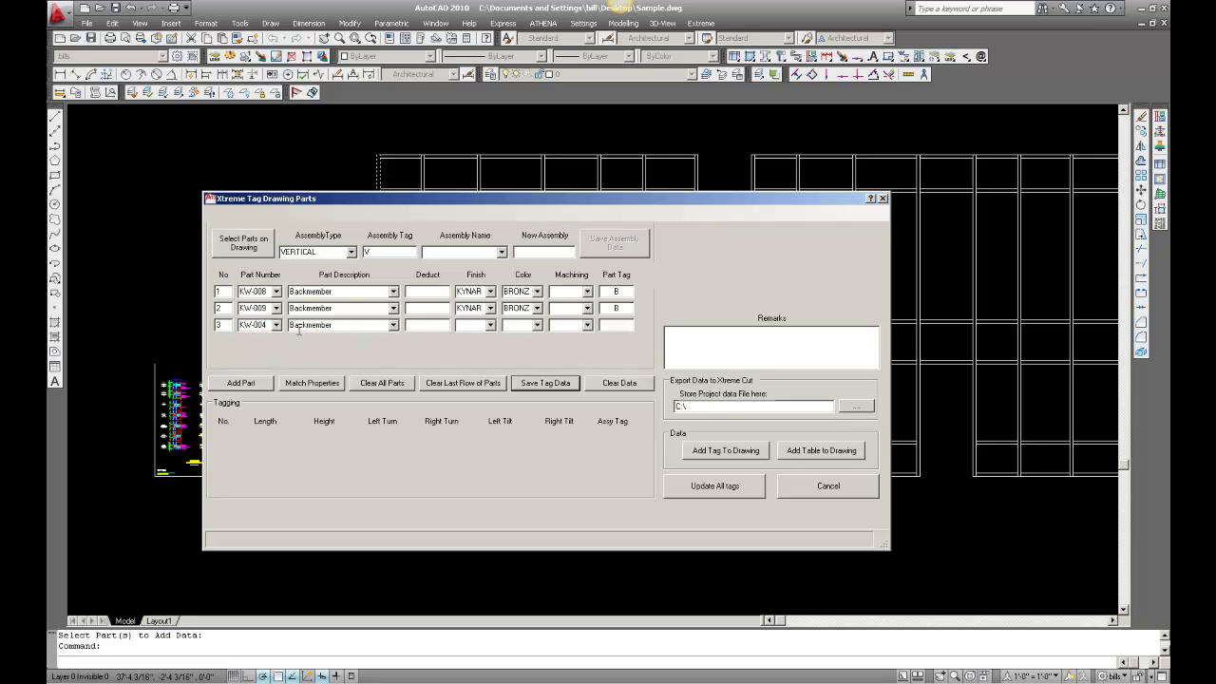
click(277, 325)
click(273, 372)
right_click(274, 282)
click(299, 293)
click(277, 343)
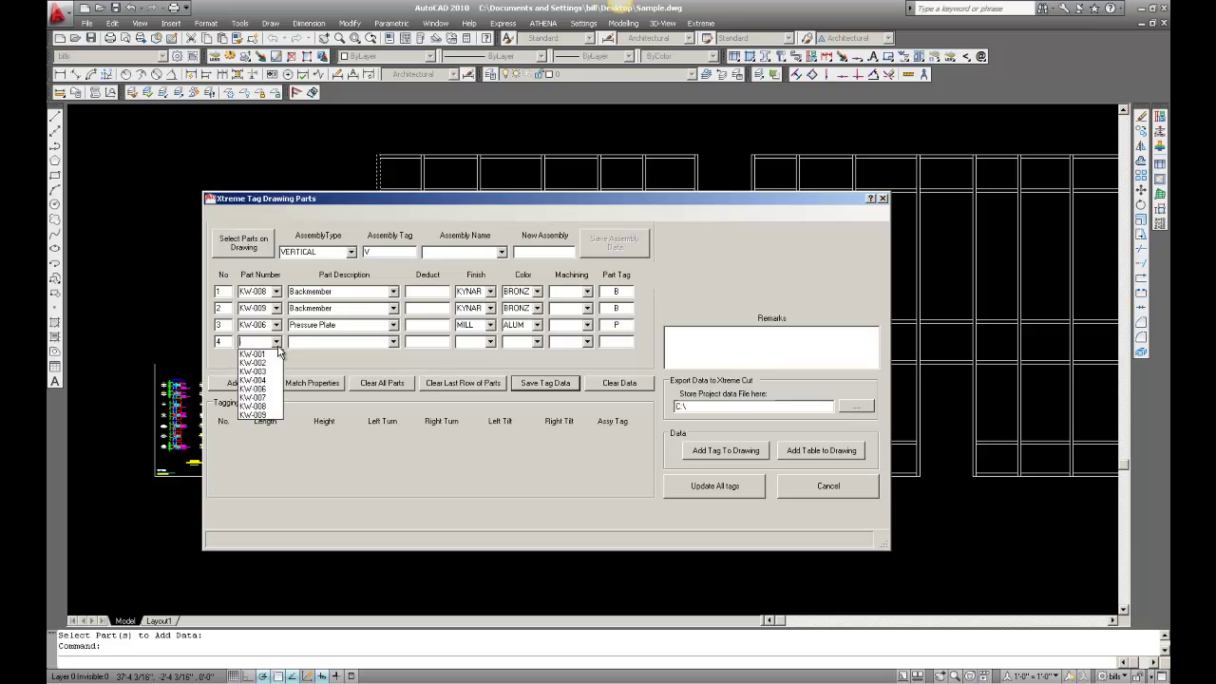
click(259, 371)
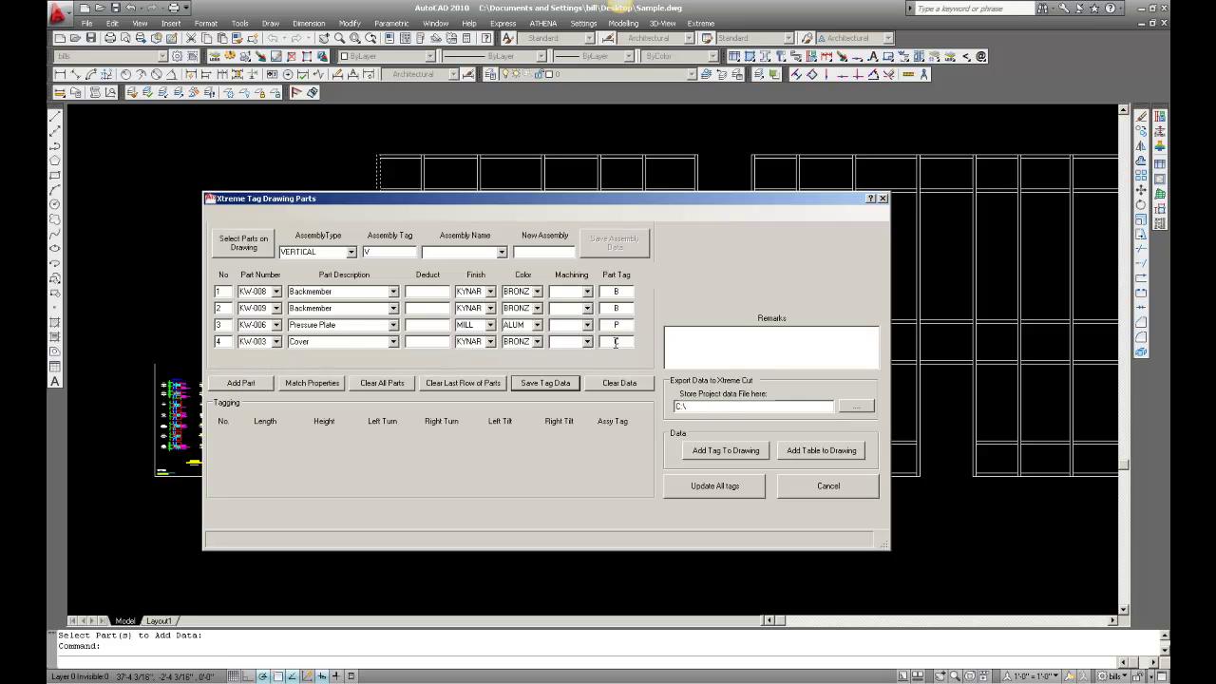
Crossing-select the first elevation's five vertical mullions and save the VERTICAL tag data (B4, P2, C1).
click(251, 245)
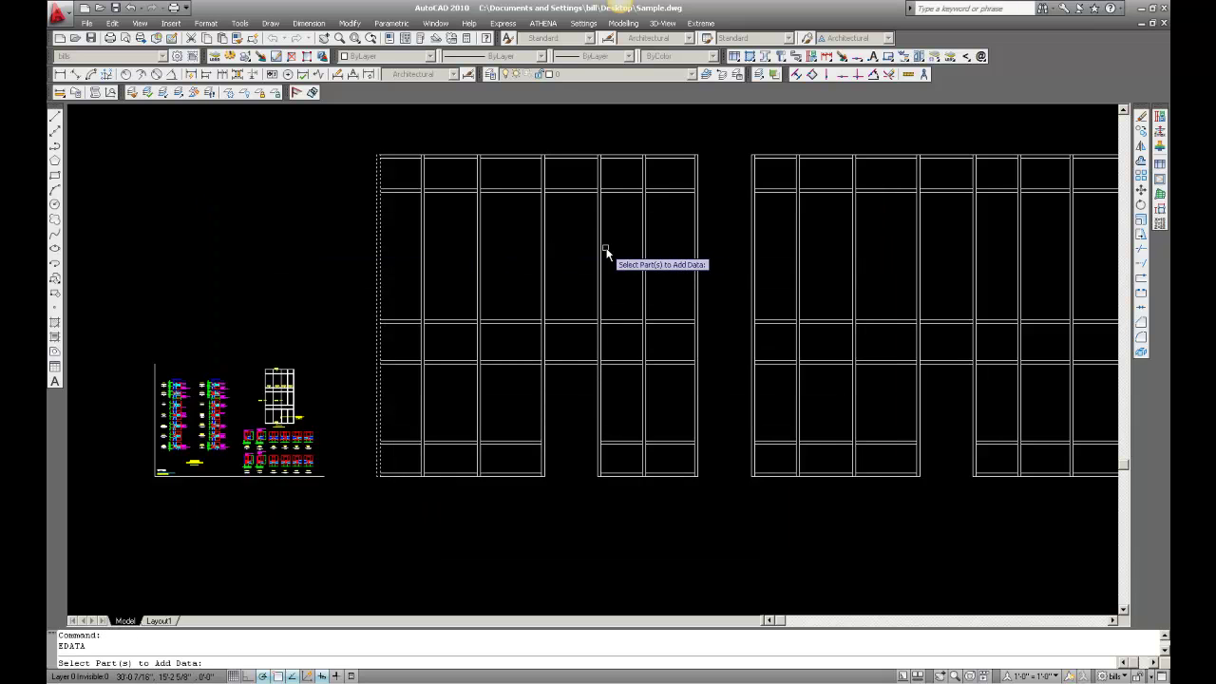
click(659, 248)
click(414, 250)
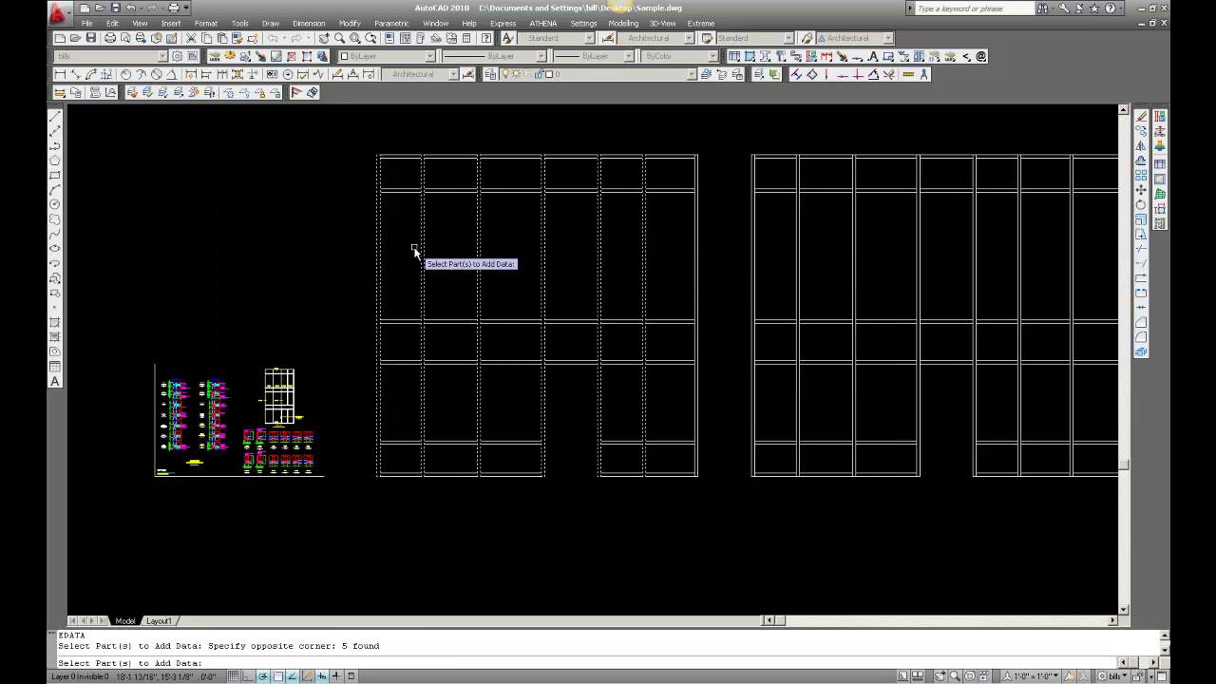
key(Return)
click(549, 384)
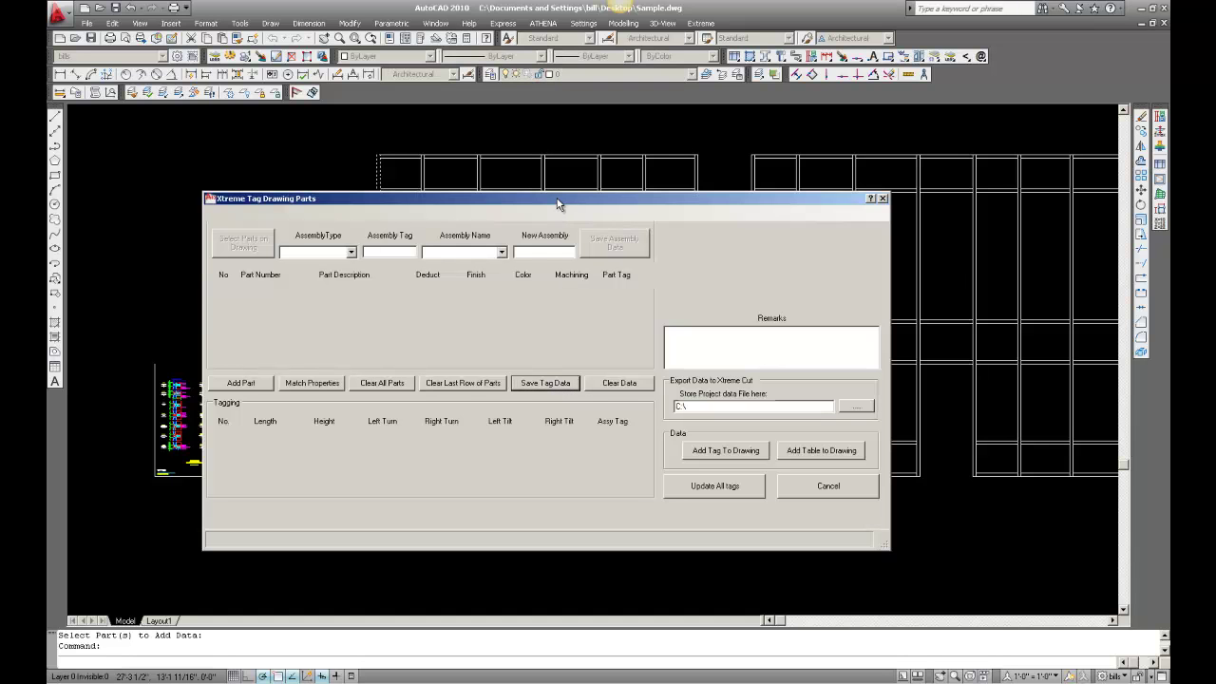
Move the Xtreme Tag Drawing Parts form up and to the left.
drag(558, 202, 535, 196)
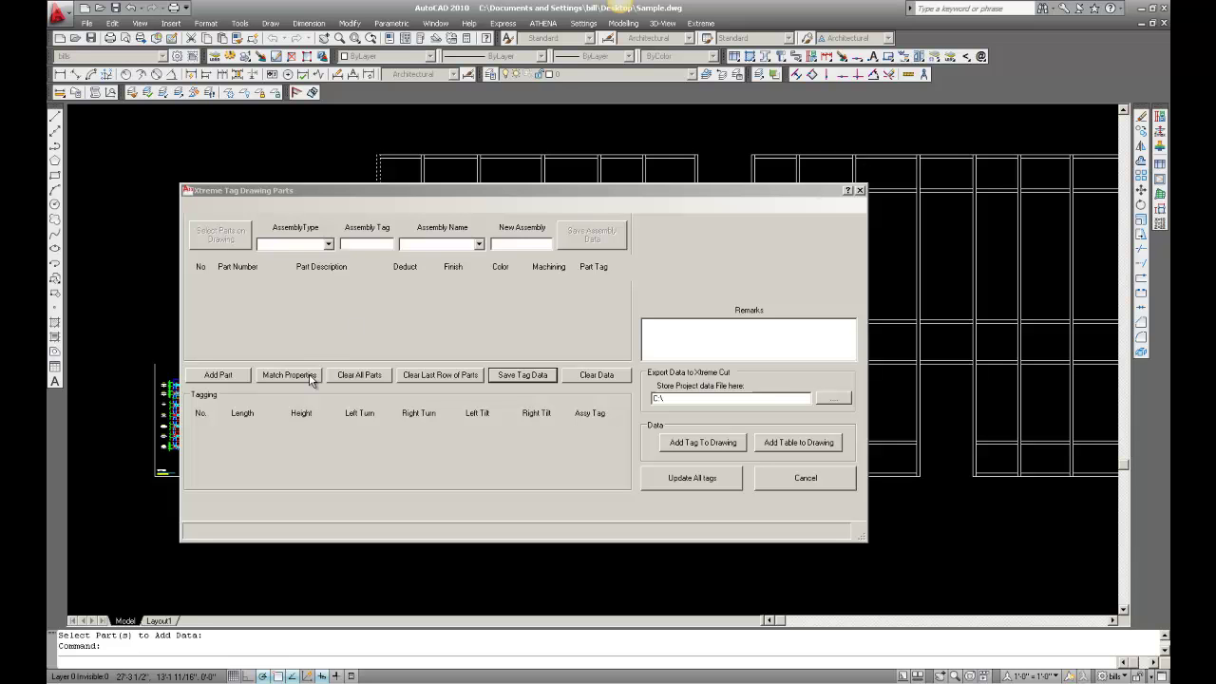
Choose SILL and match properties from the first elevation's tagged sill, loading B1-A, PP1-A, C1-A.
click(328, 244)
click(293, 275)
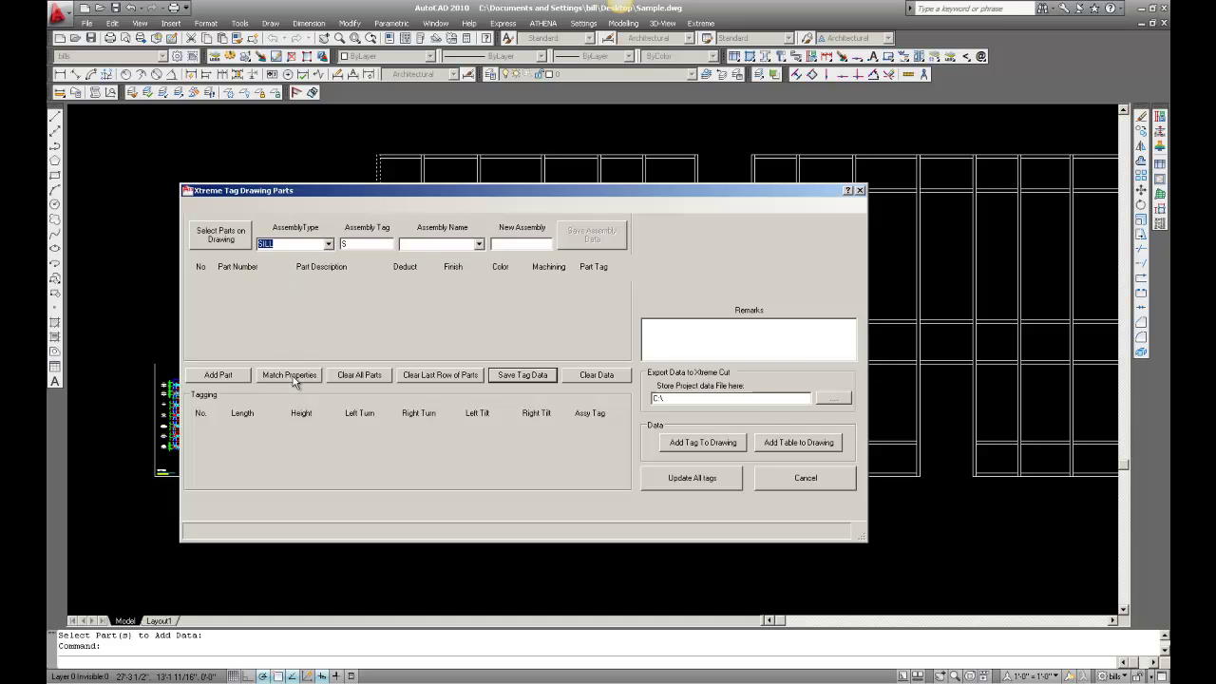
click(293, 374)
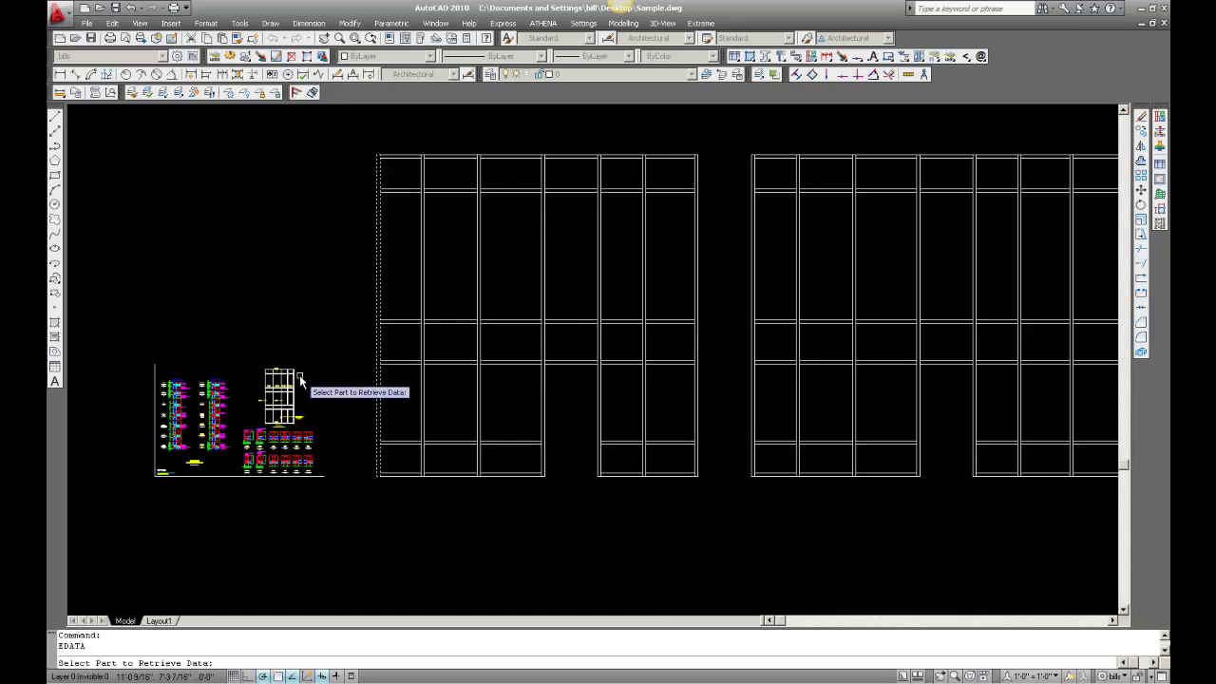
scroll(306, 361, down, 2)
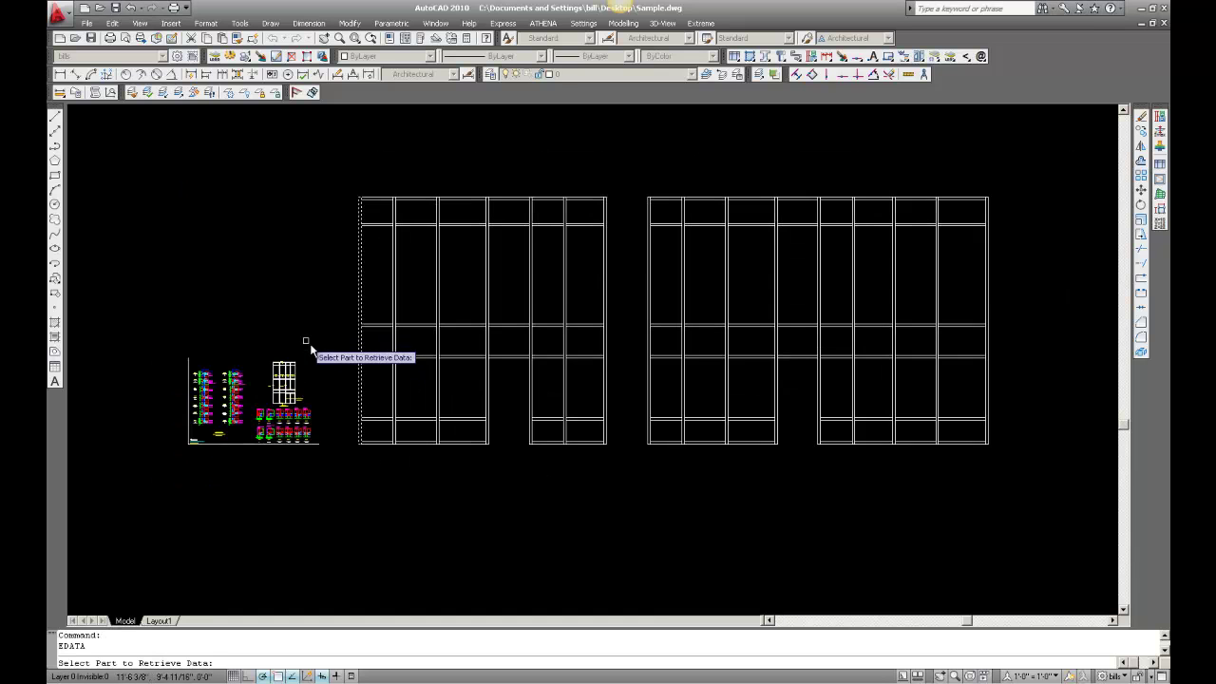
click(580, 443)
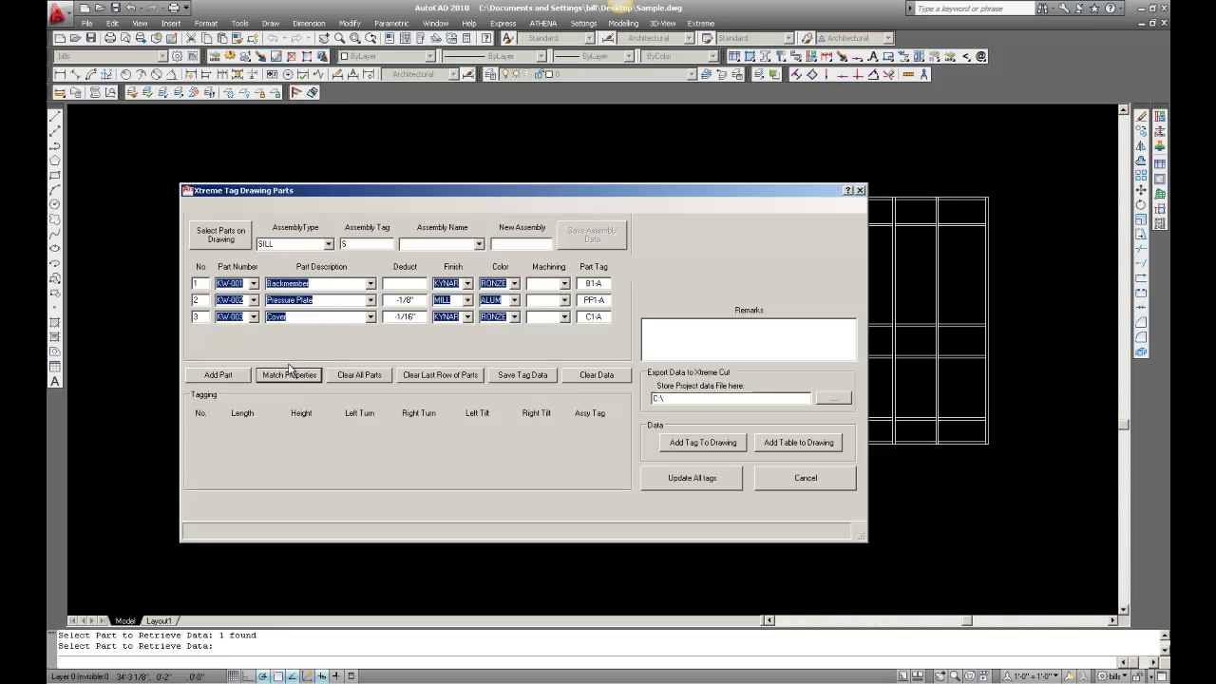
Window-select the second elevation's seven sill members and save the matched SILL tag data.
click(228, 238)
click(634, 437)
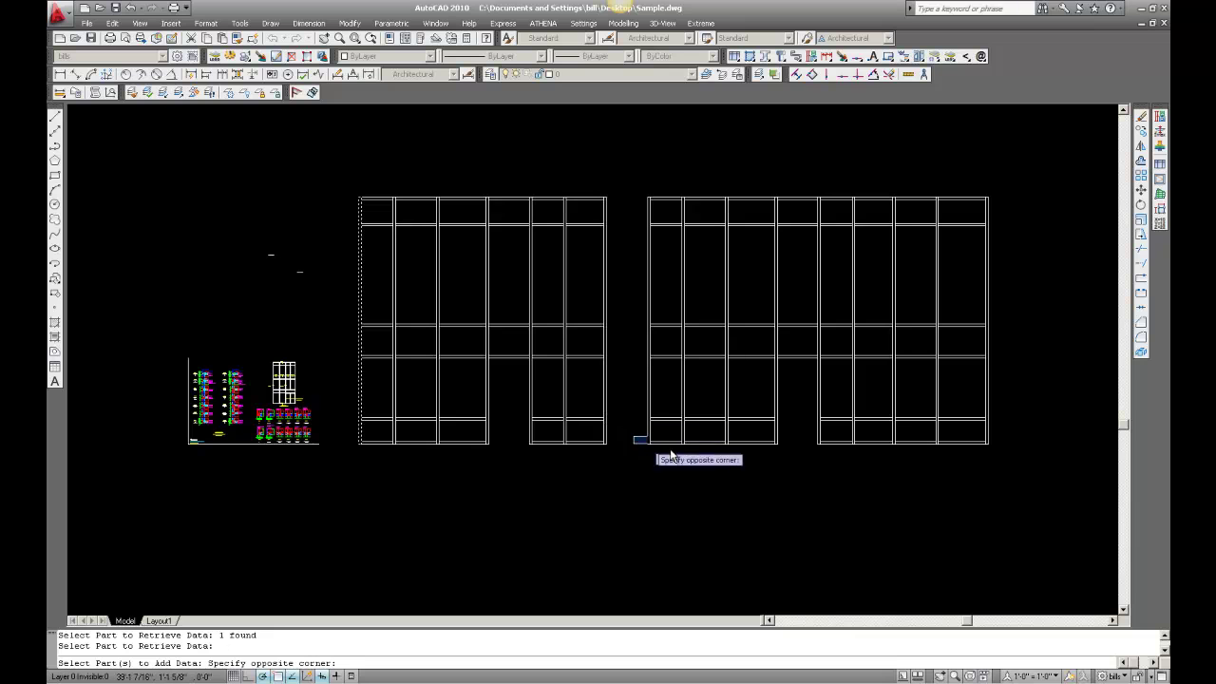
click(998, 459)
key(Return)
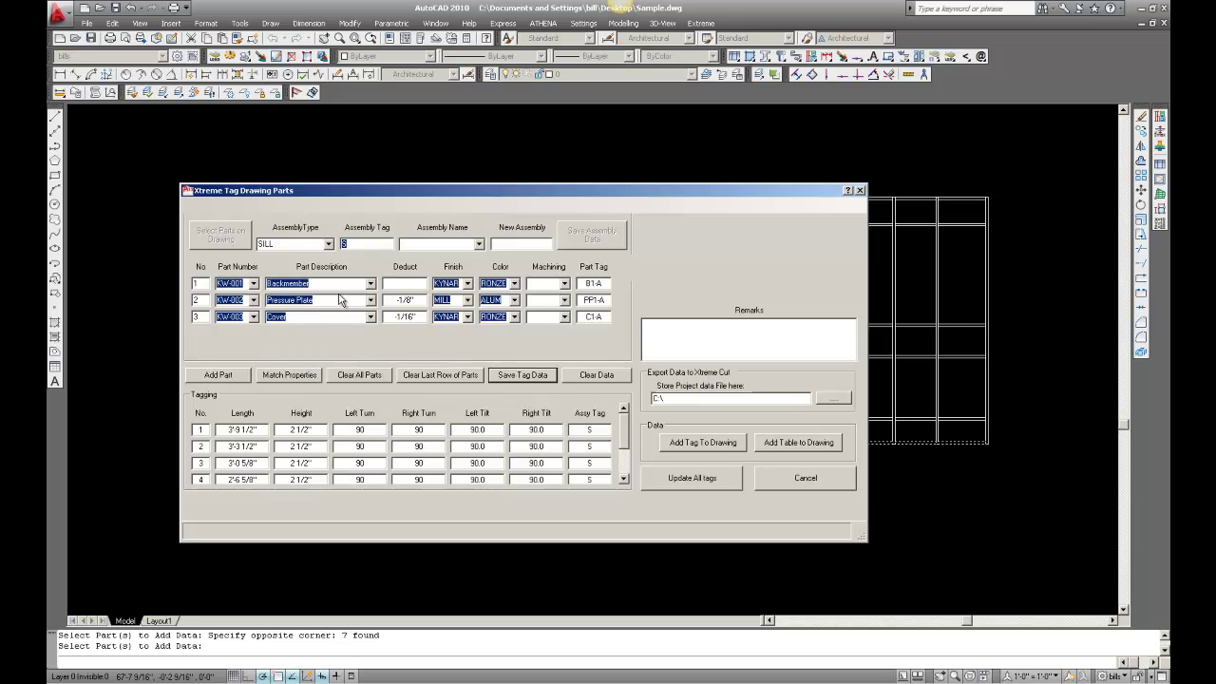
click(521, 375)
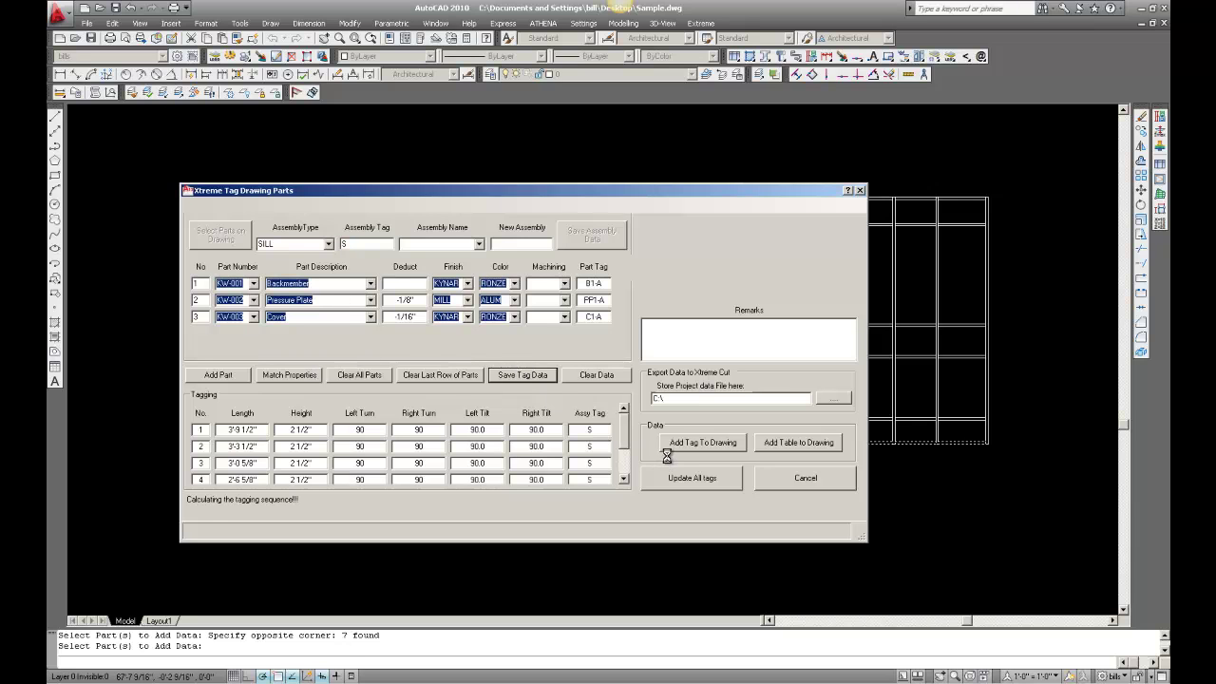